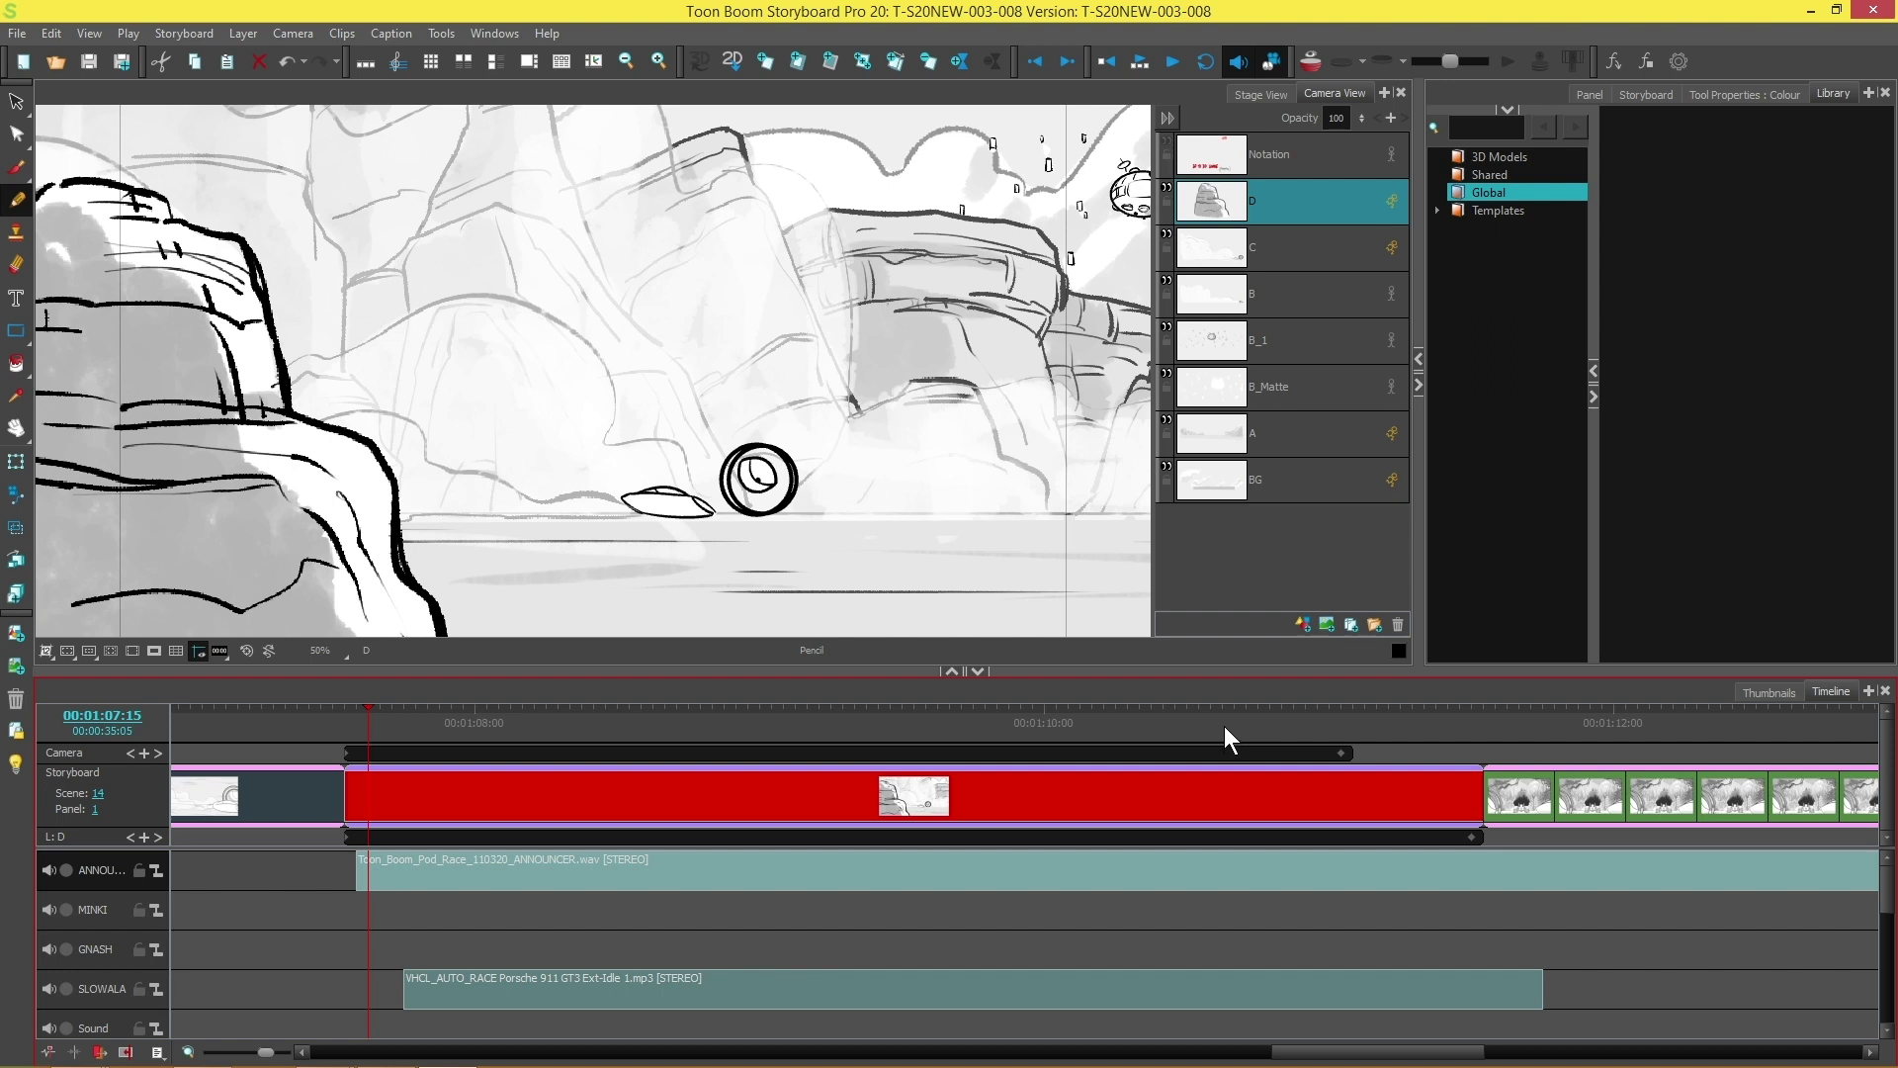
Show the announcer clip's Effect Stack (Gain 0 dB), step back one frame, and start playback.
left_click(500, 36)
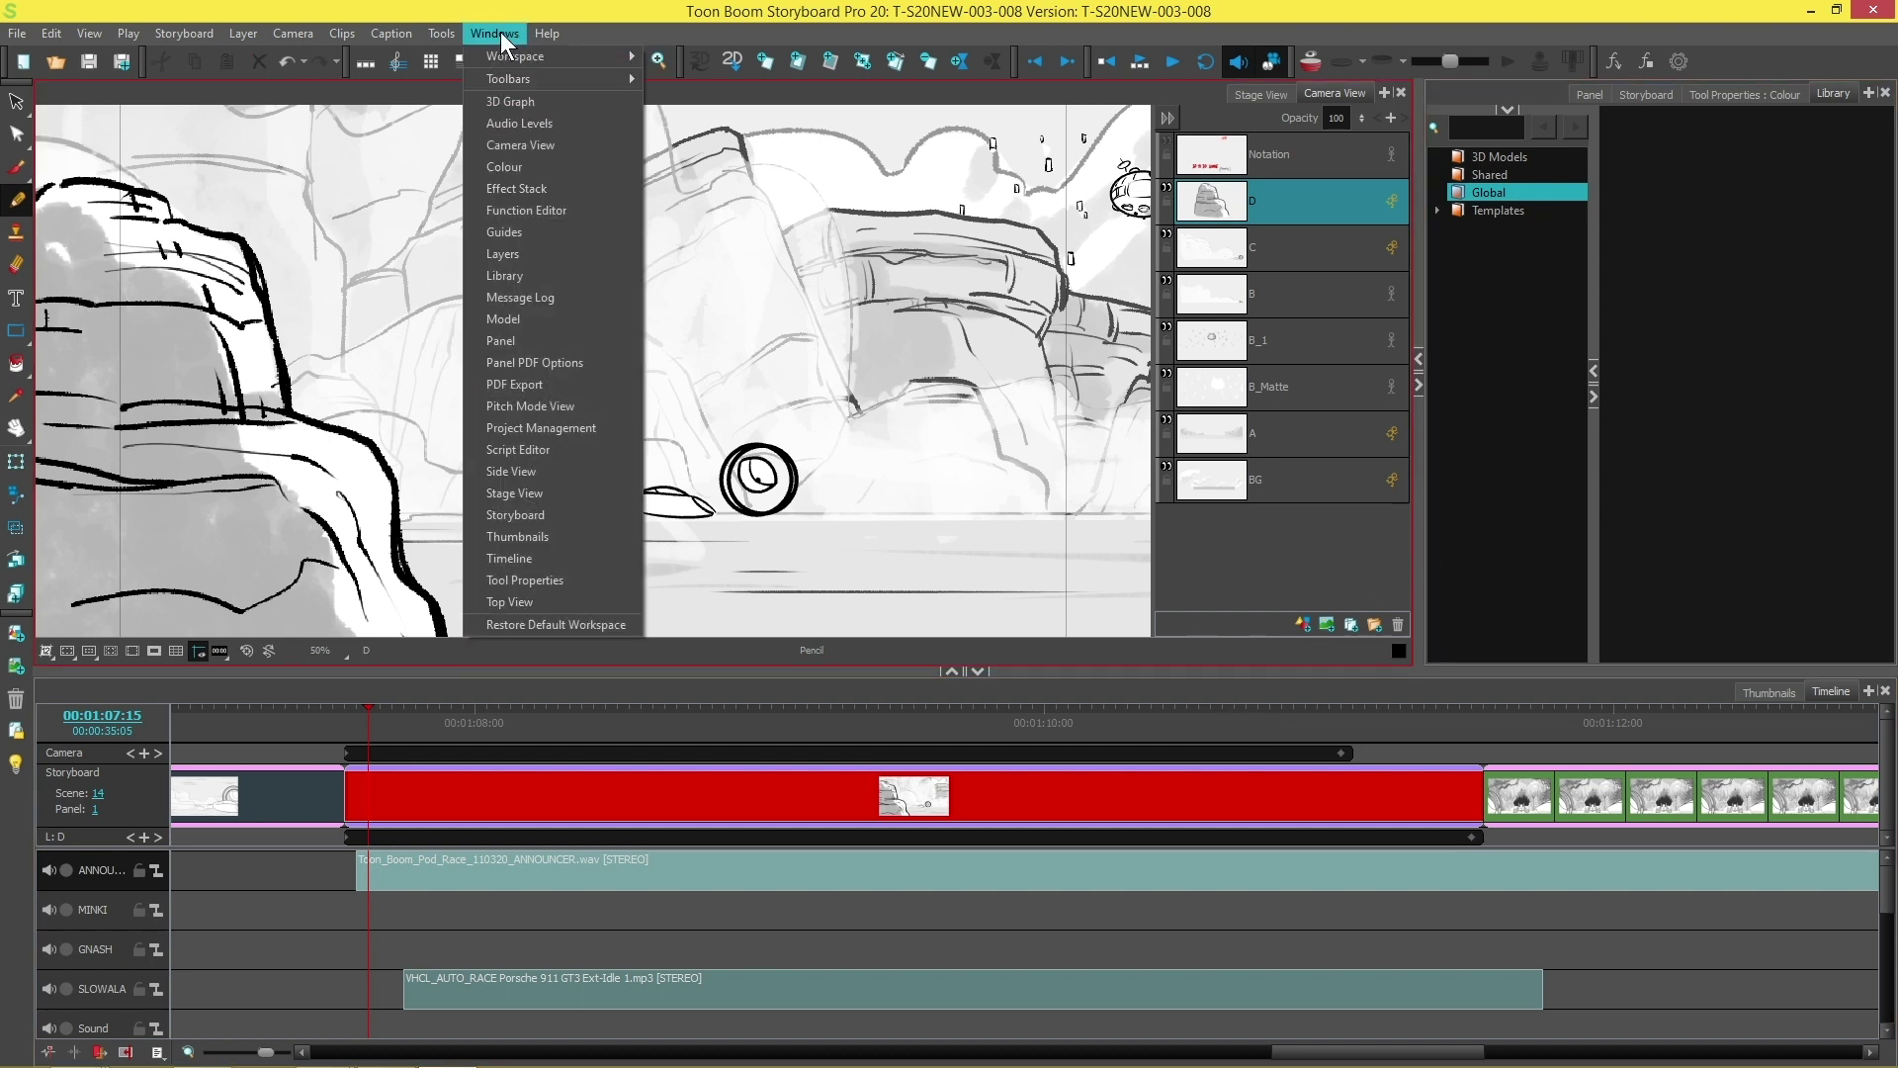
left_click(500, 188)
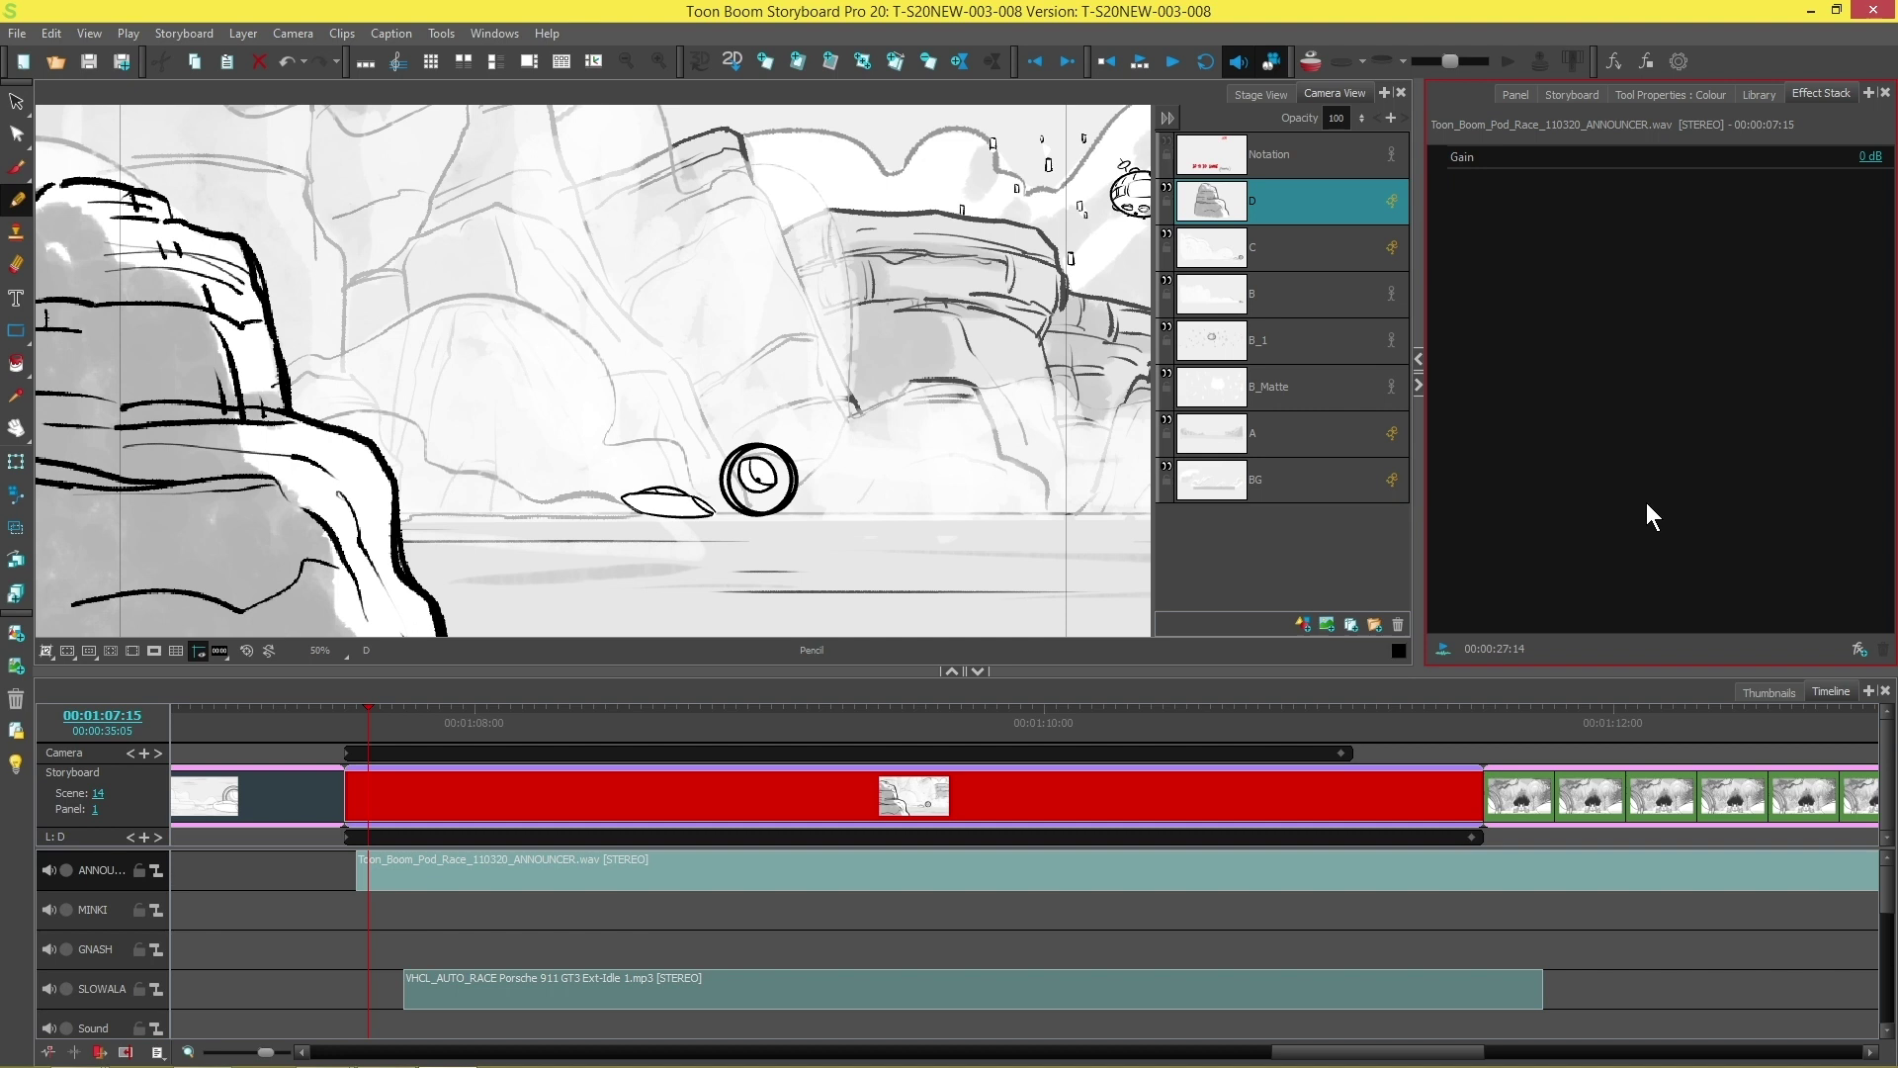
left_click(757, 903)
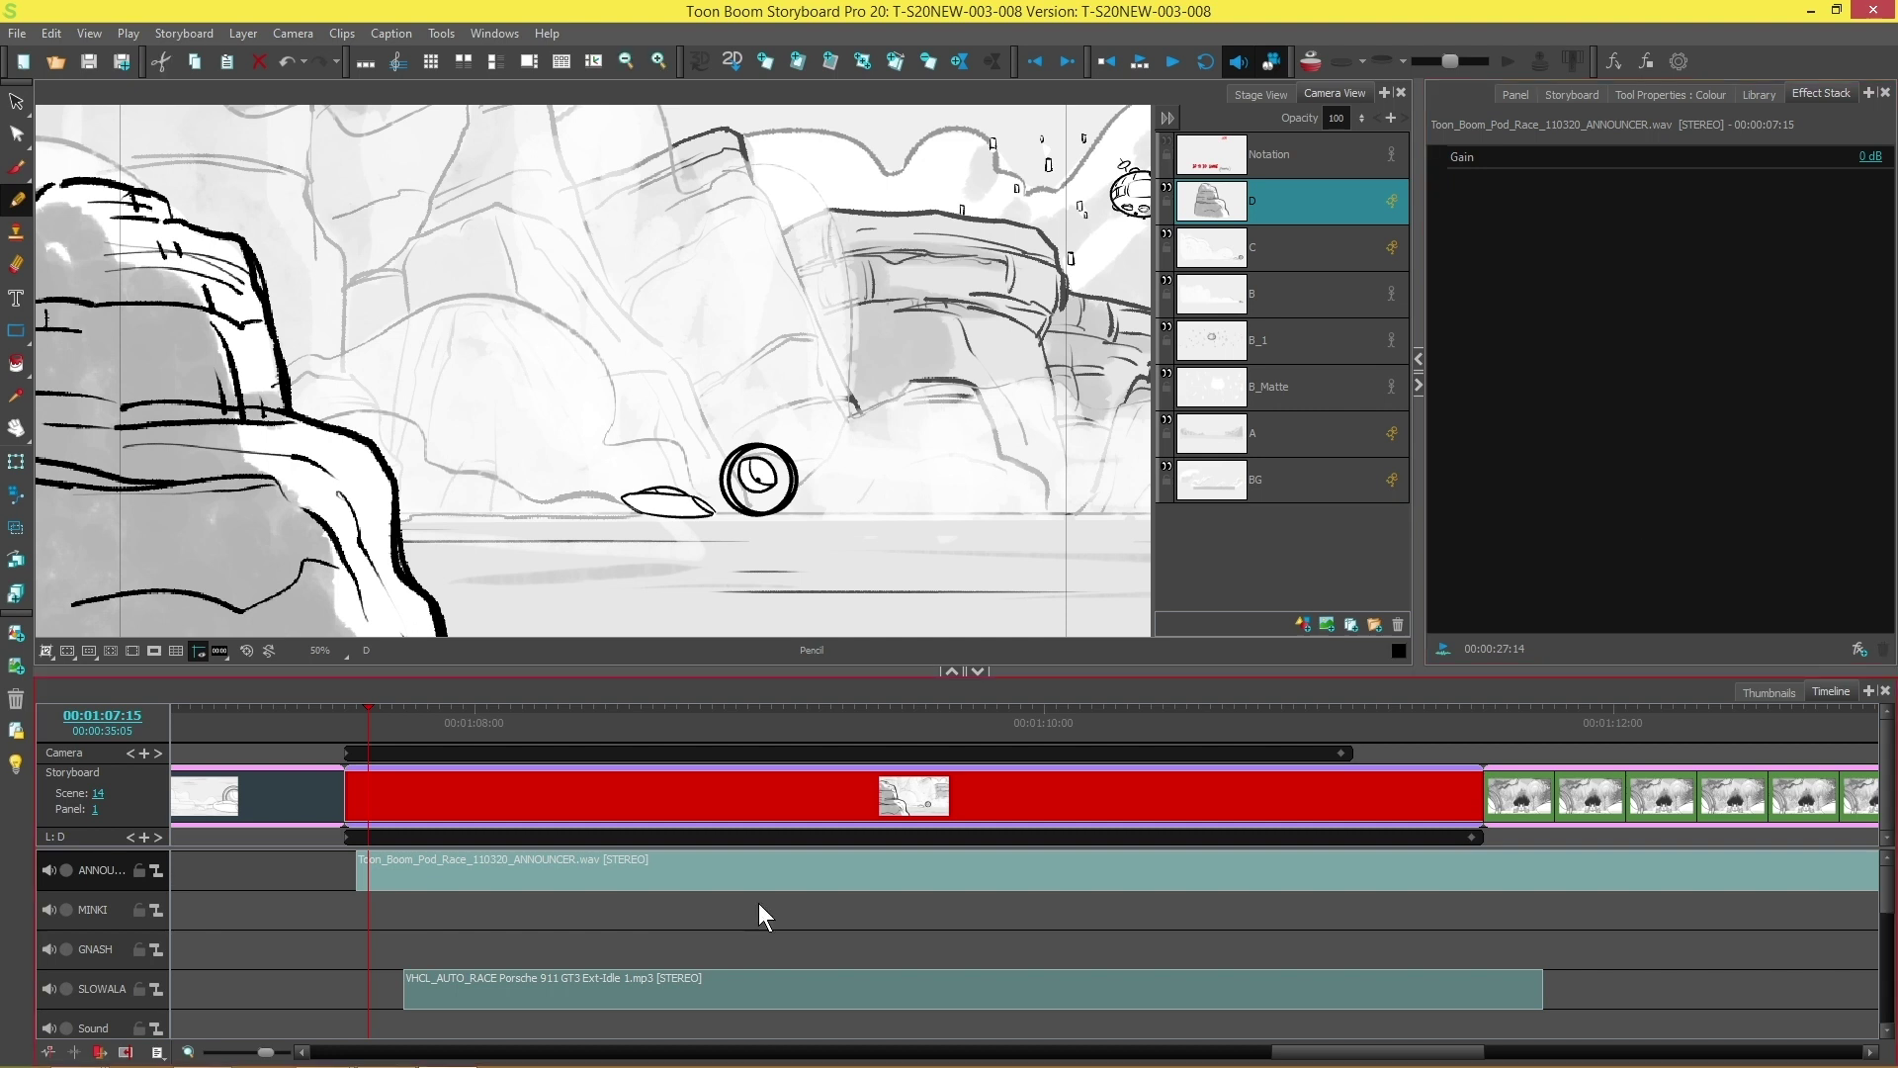
left_click_drag(365, 726, 357, 729)
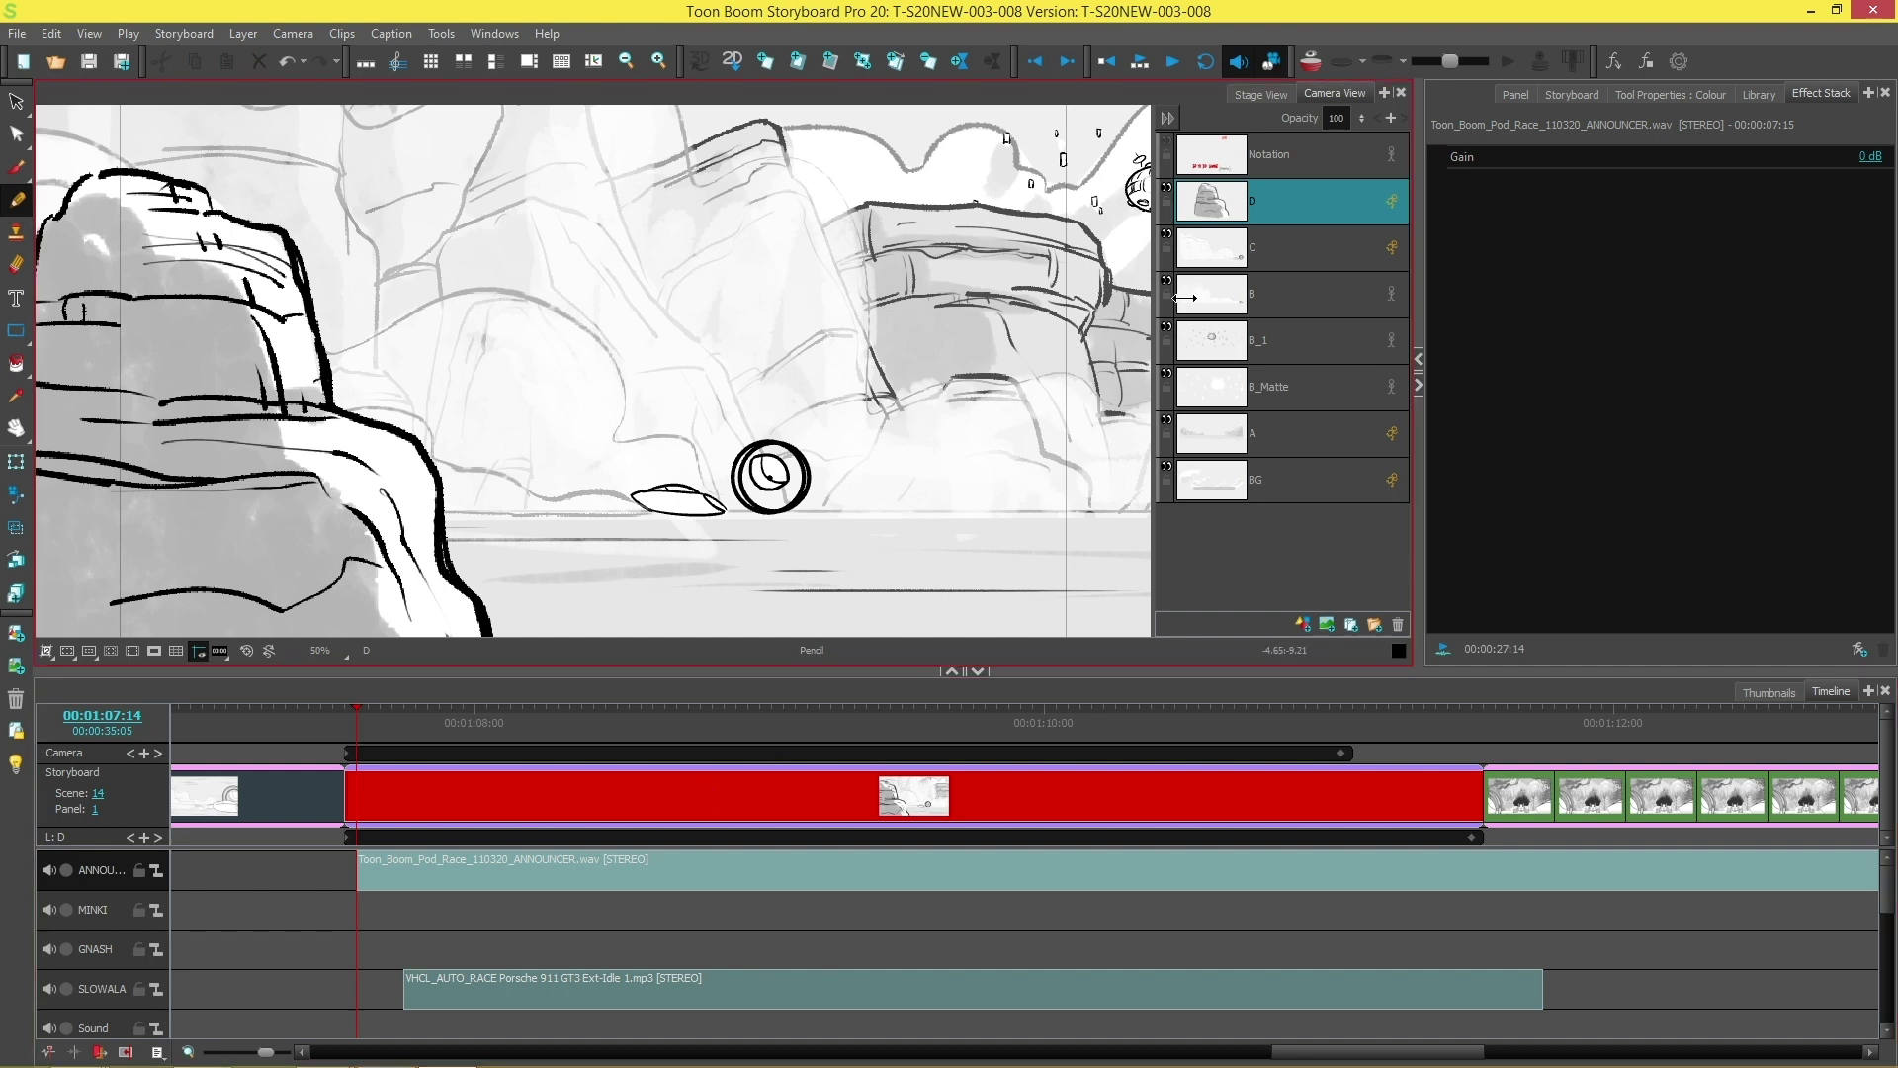
left_click(1174, 61)
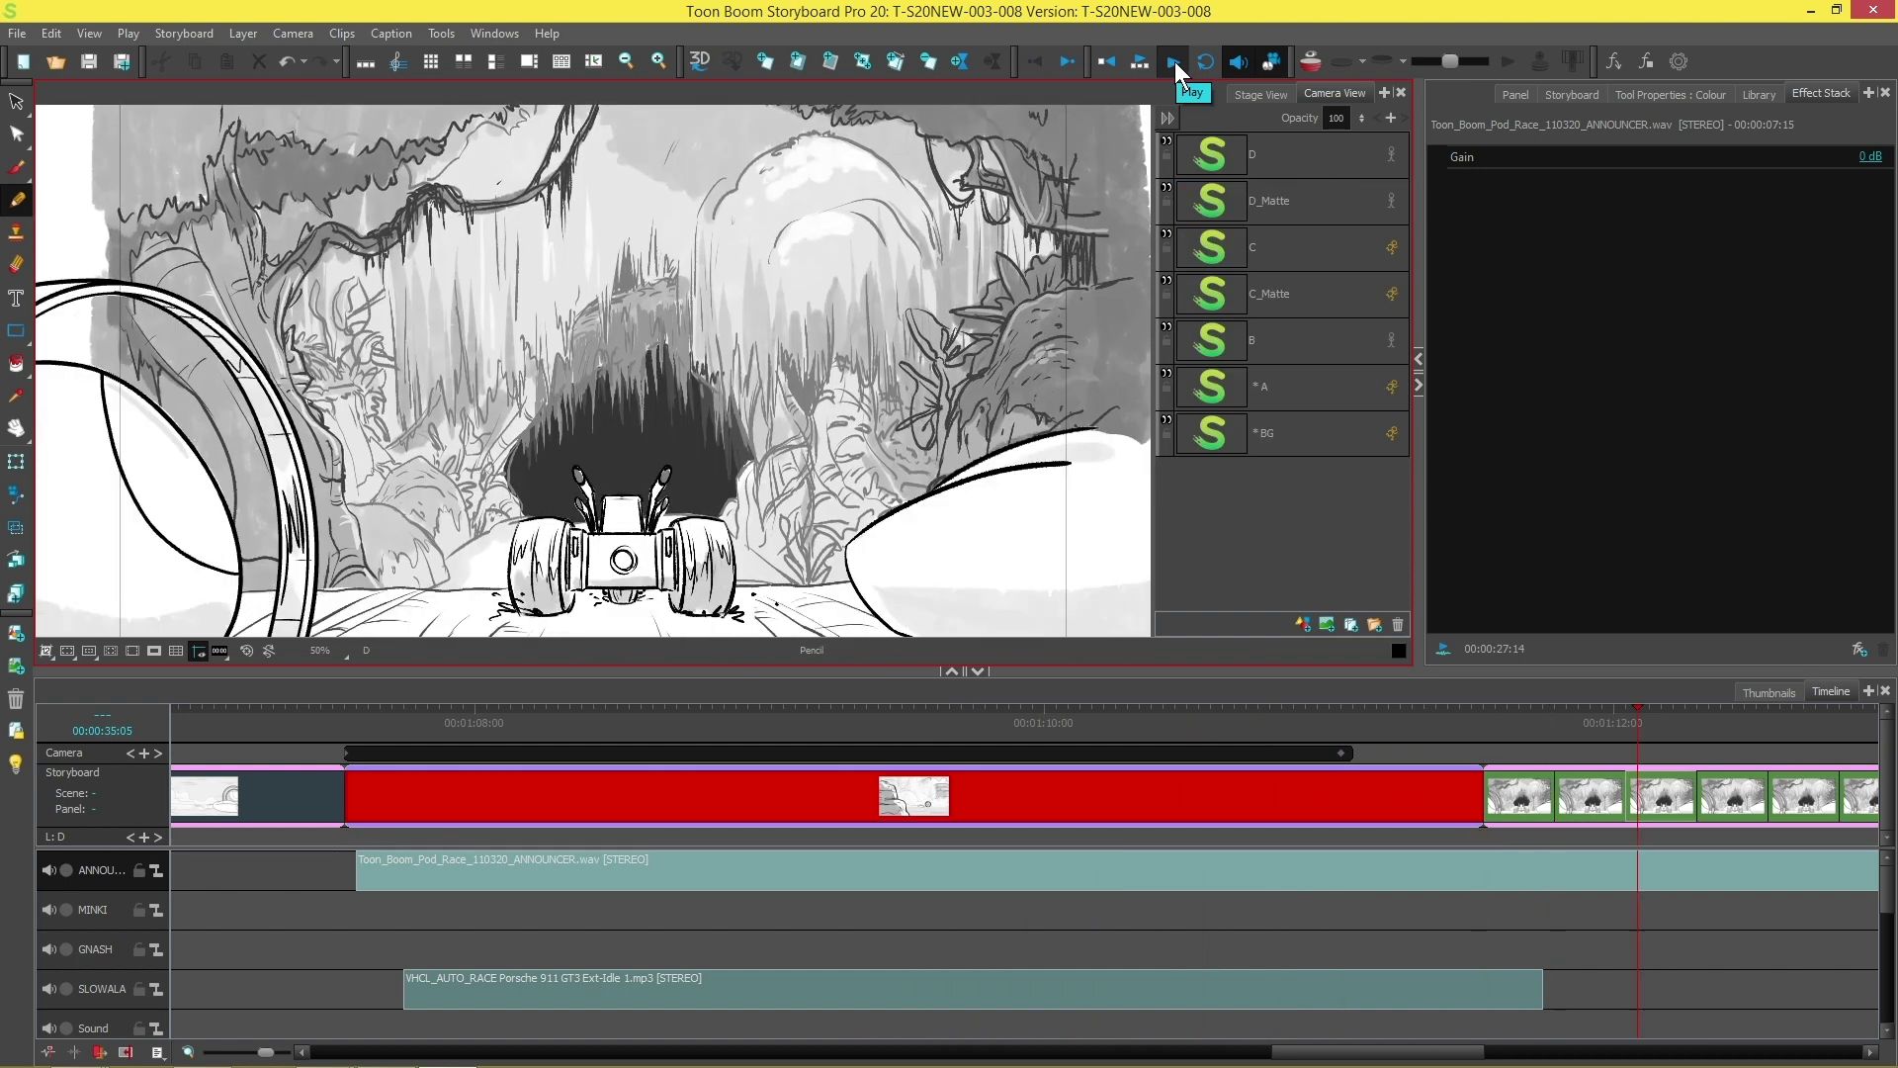
Stop the animatic preview and park the playhead at 00:01:09:08 in scene 14.
left_click(1174, 61)
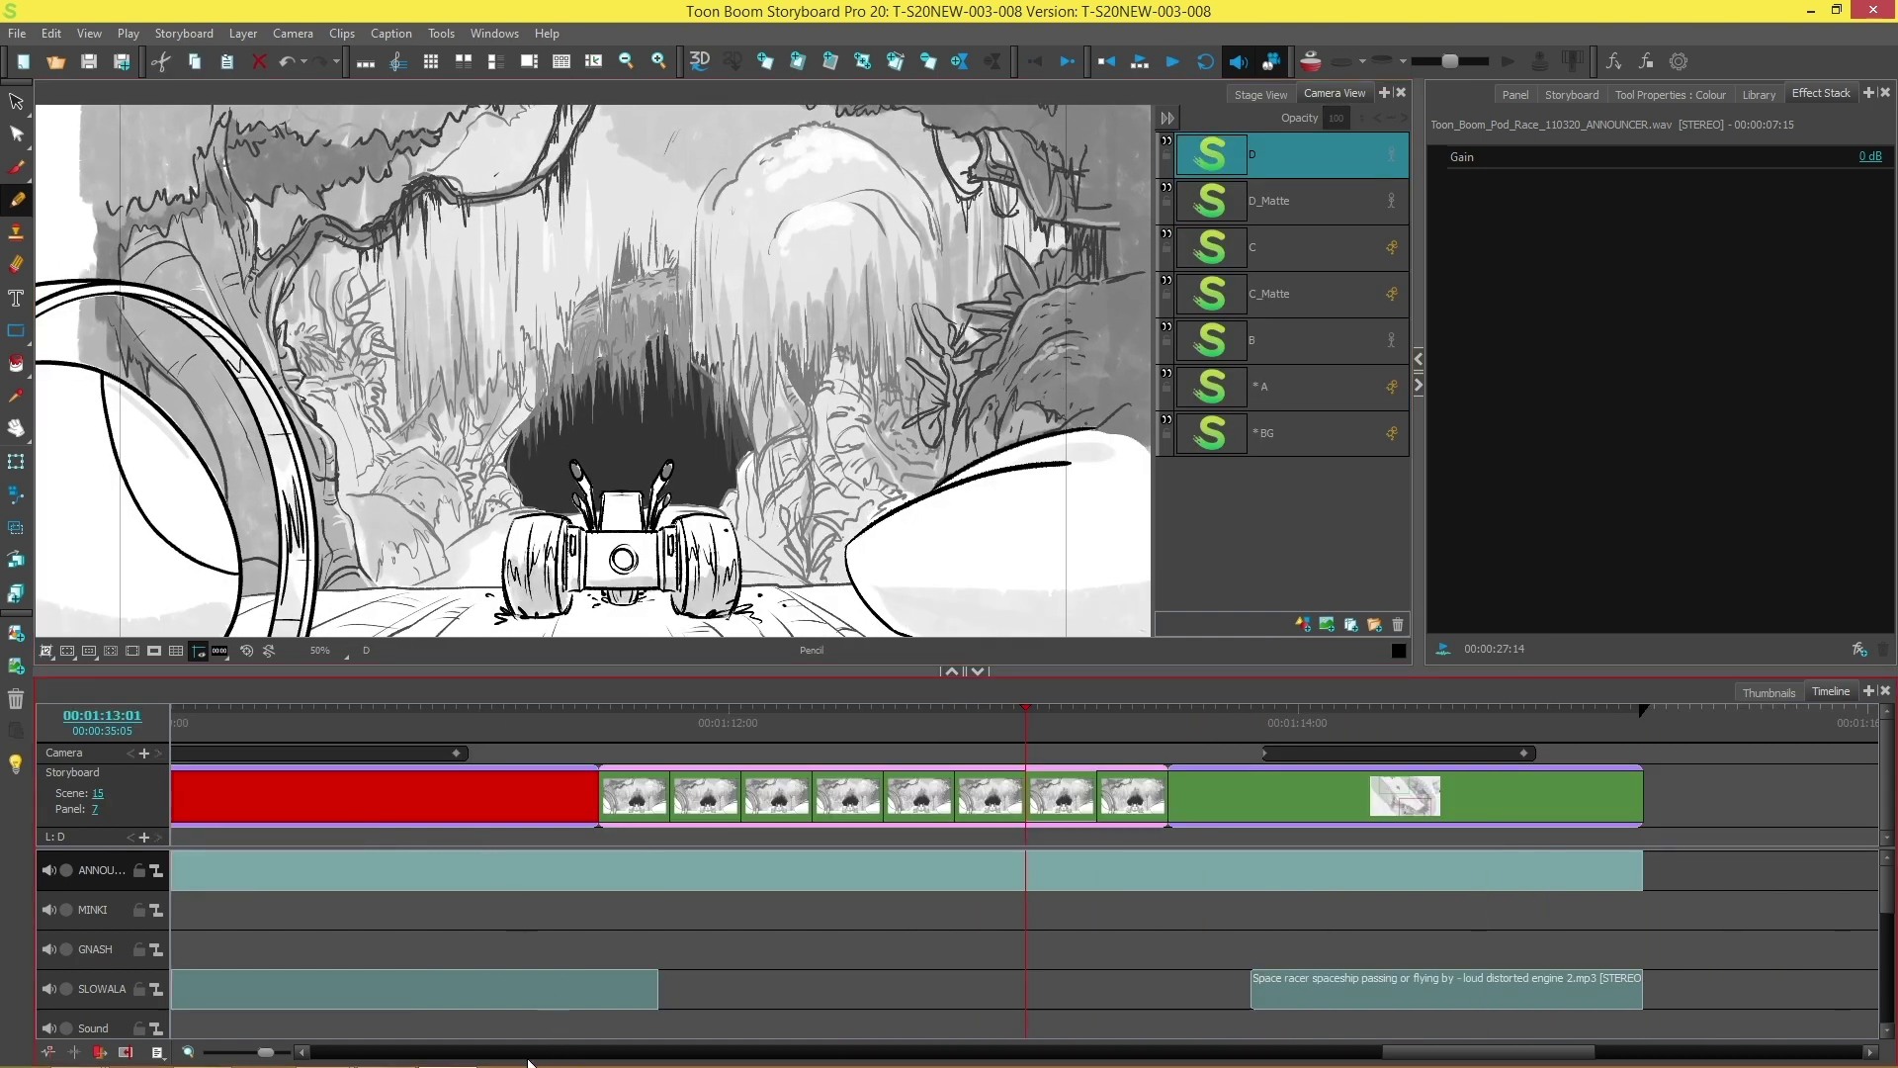
left_click_drag(1455, 1058, 1265, 1054)
left_click(909, 730)
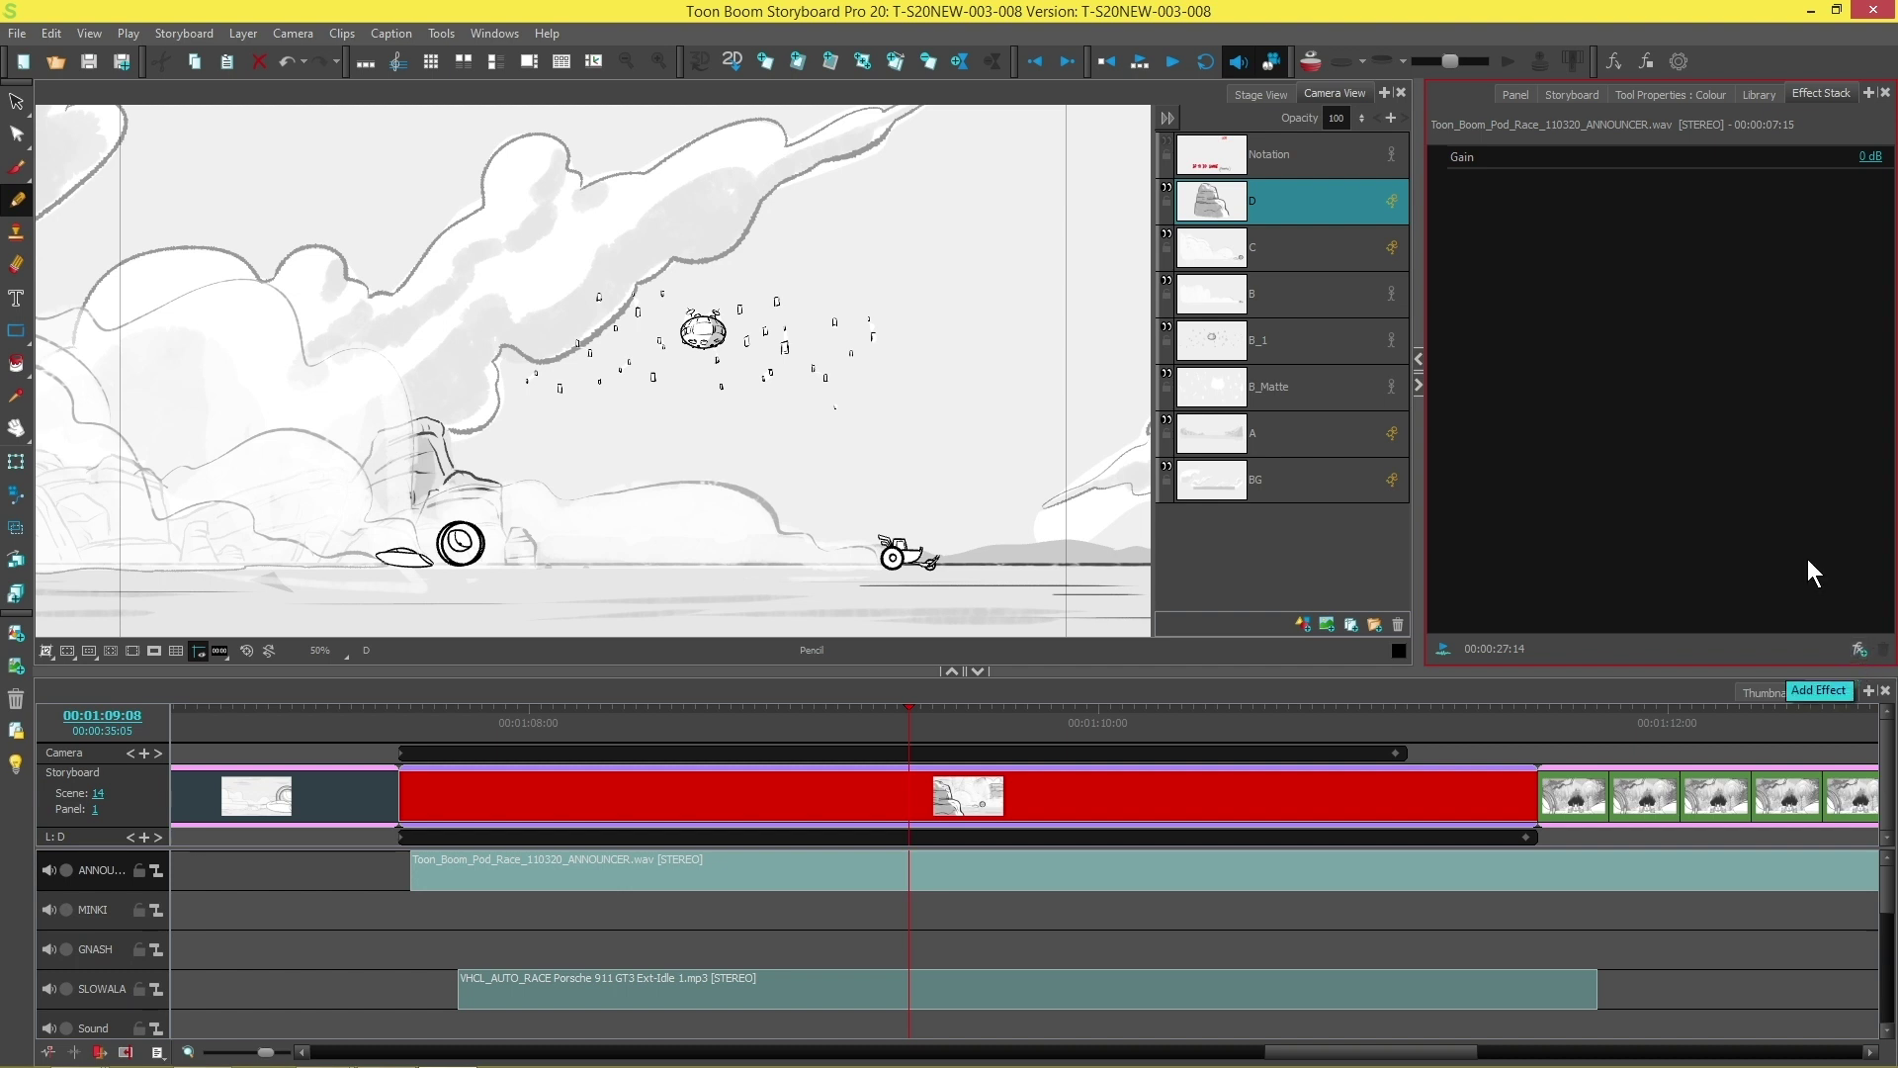
Add Reverb to the announcer clip and check its Mix 50%, Decay 2 s, Absorb 75%.
left_click(1858, 649)
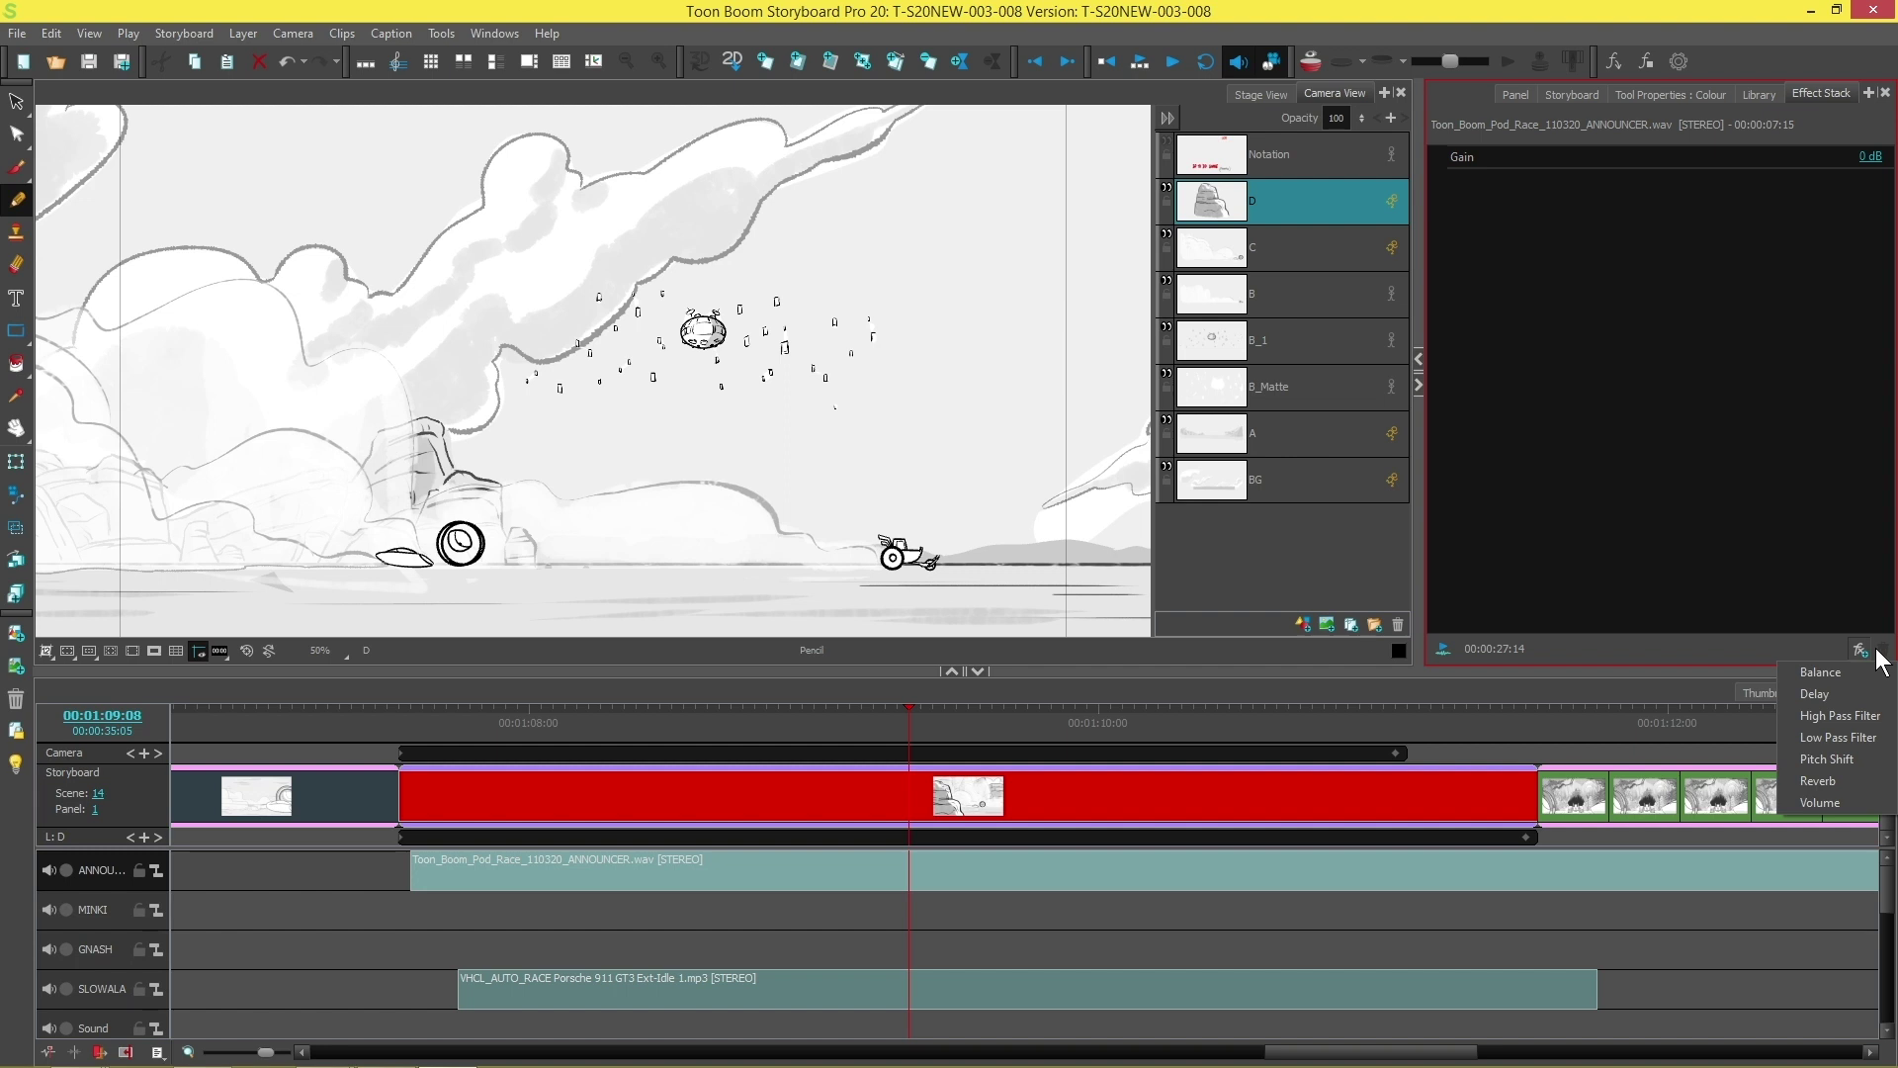
left_click(1825, 788)
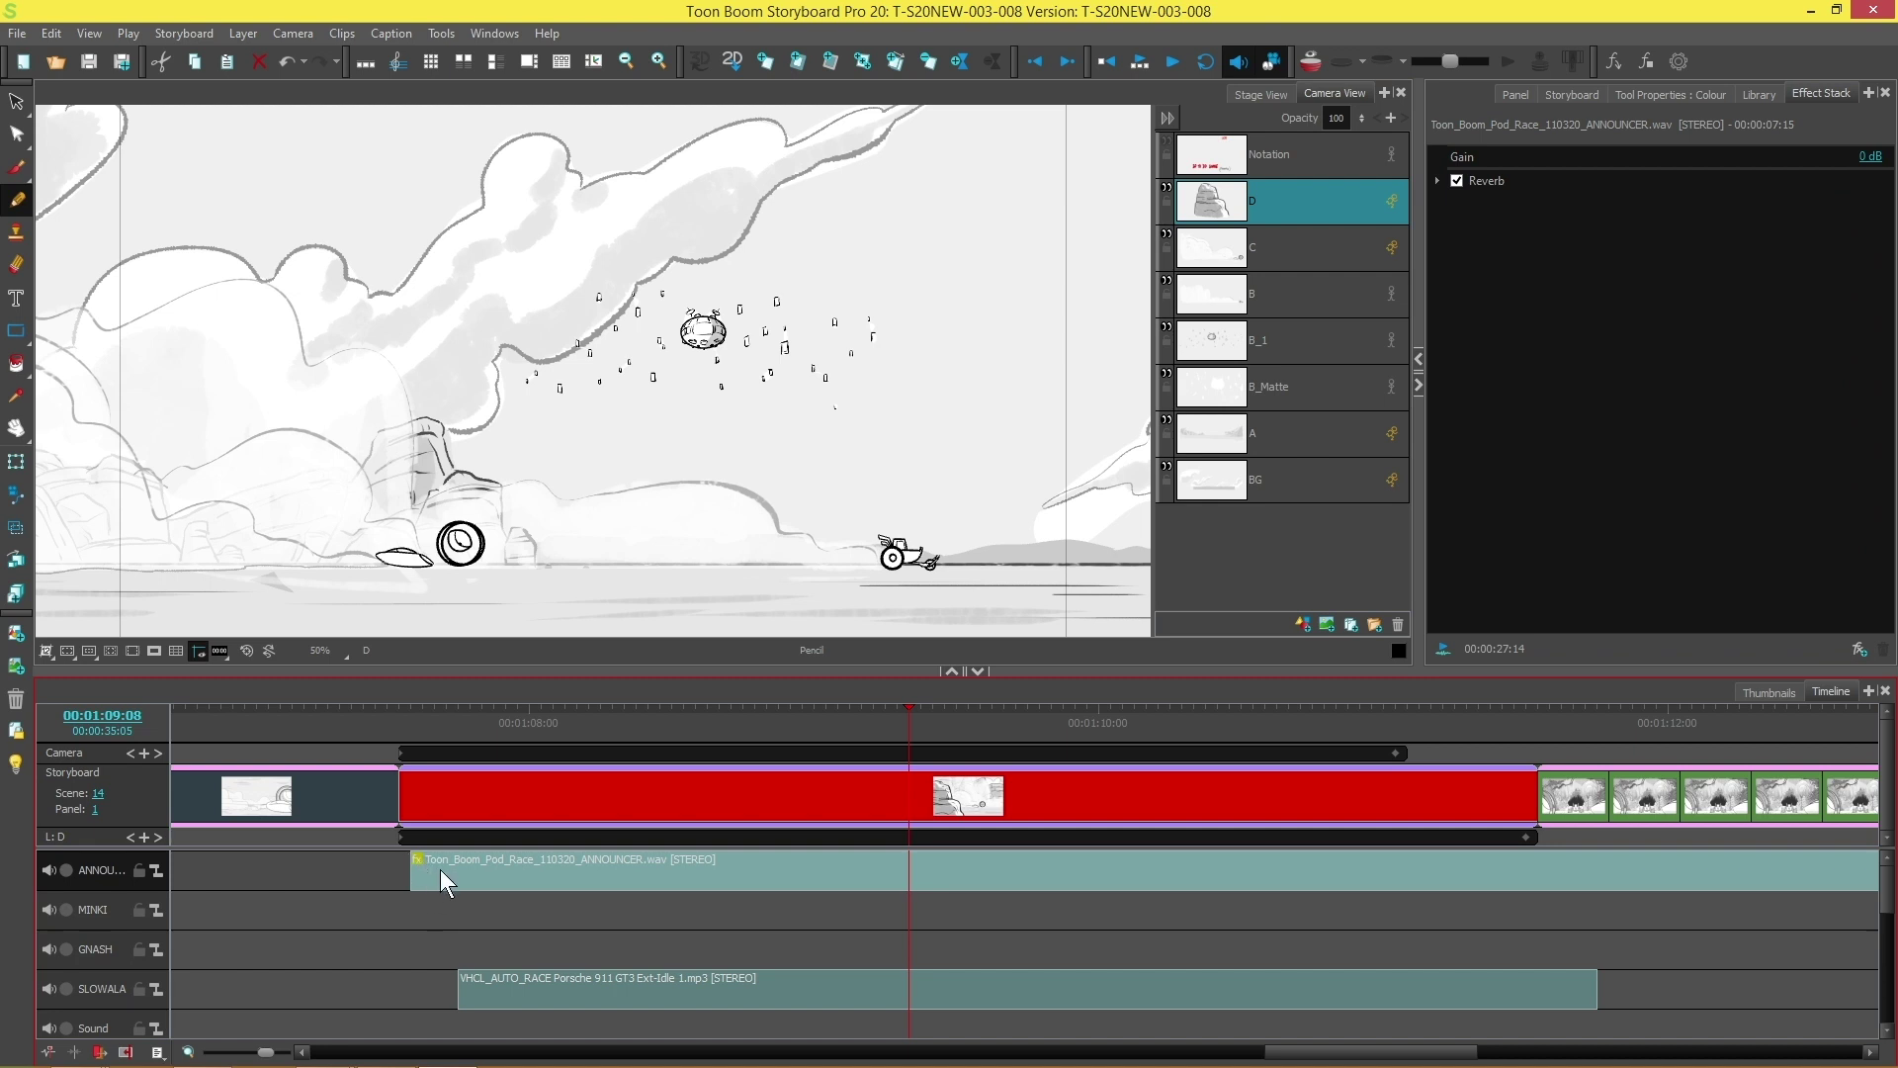
left_click(1604, 239)
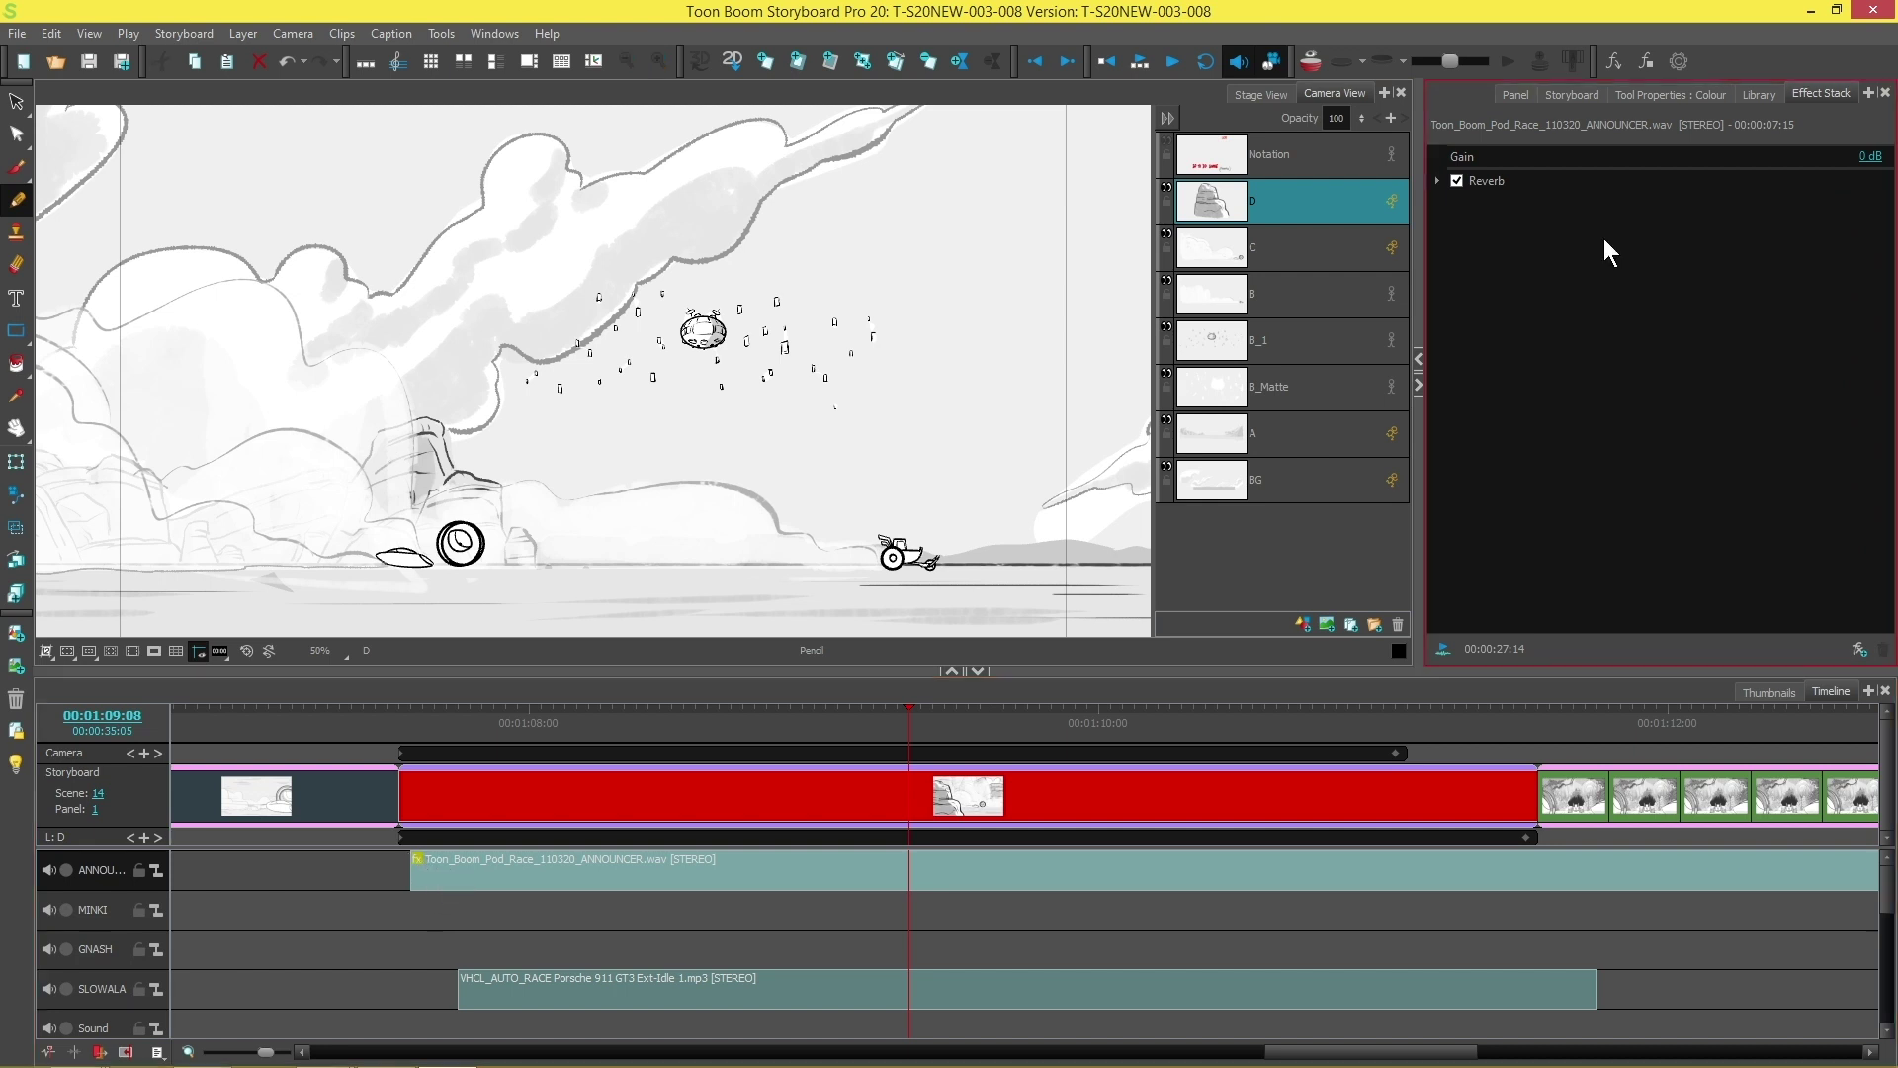
left_click(1438, 180)
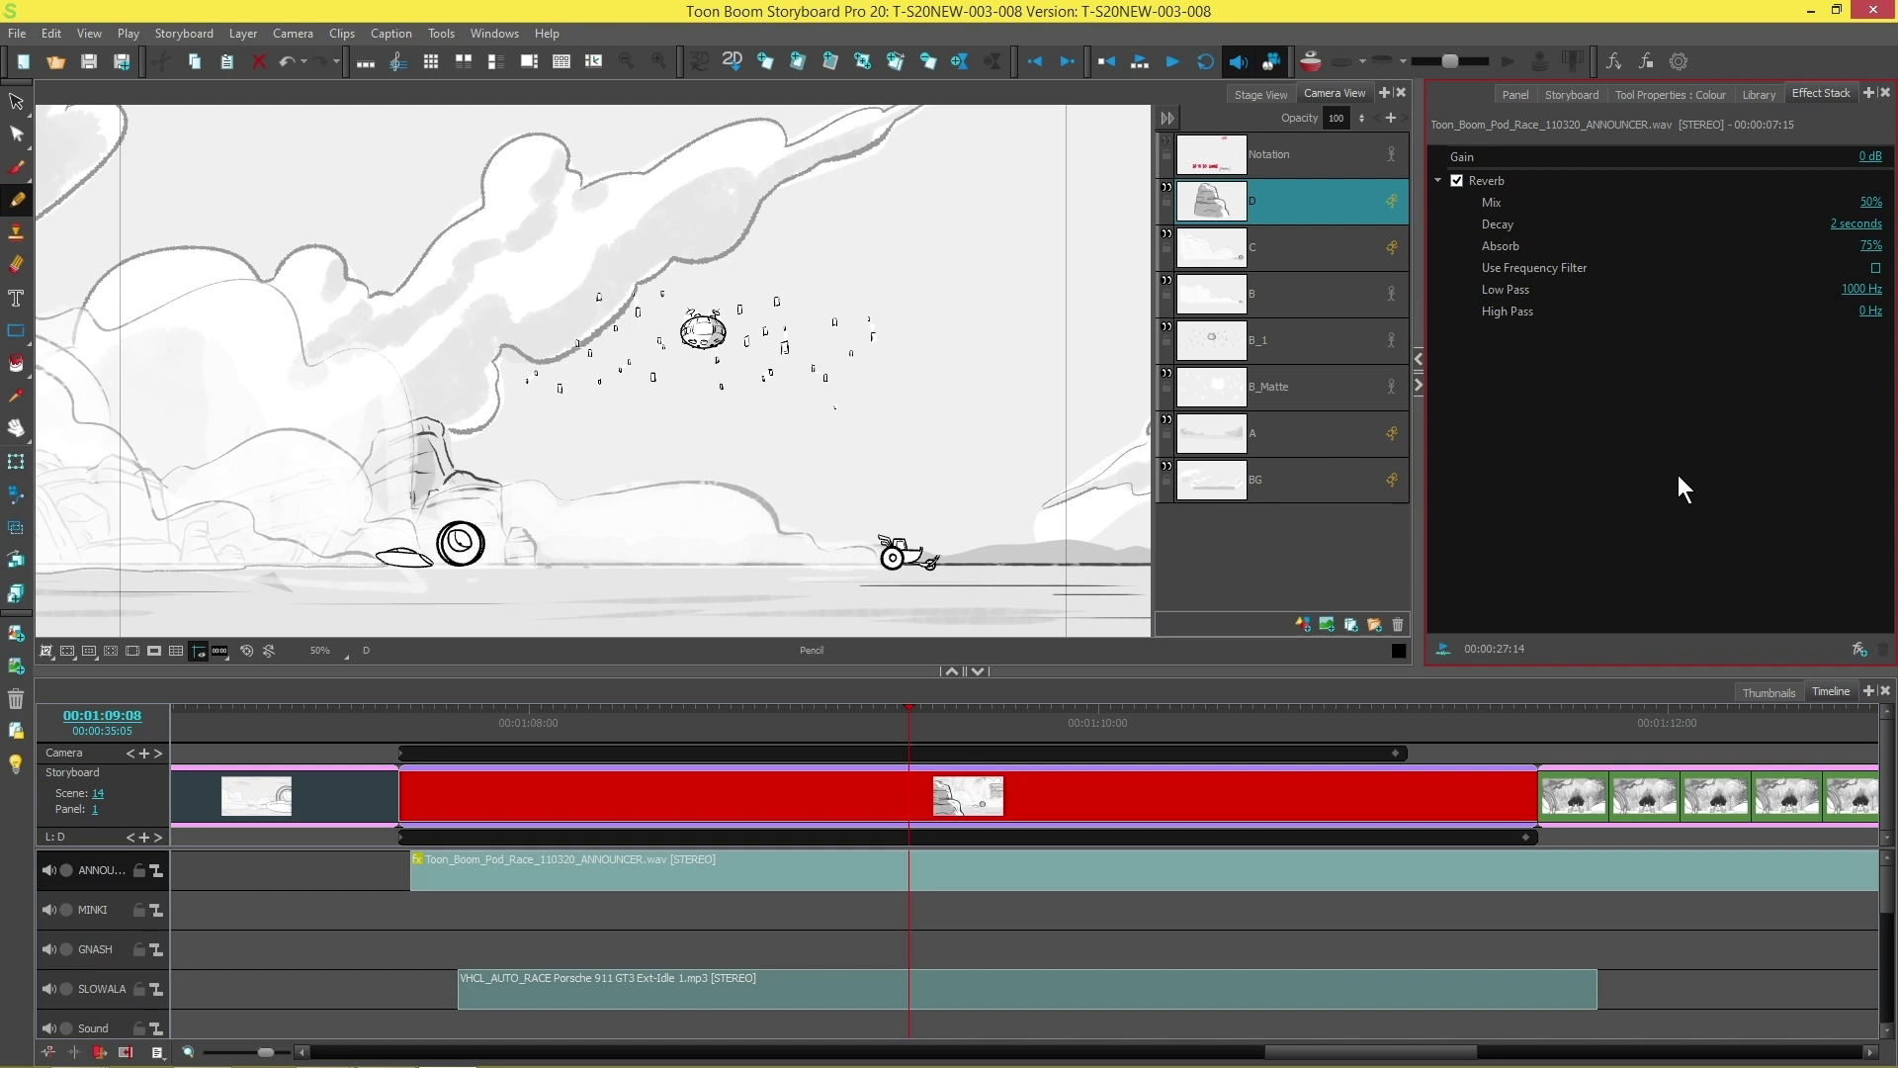
left_click(1437, 181)
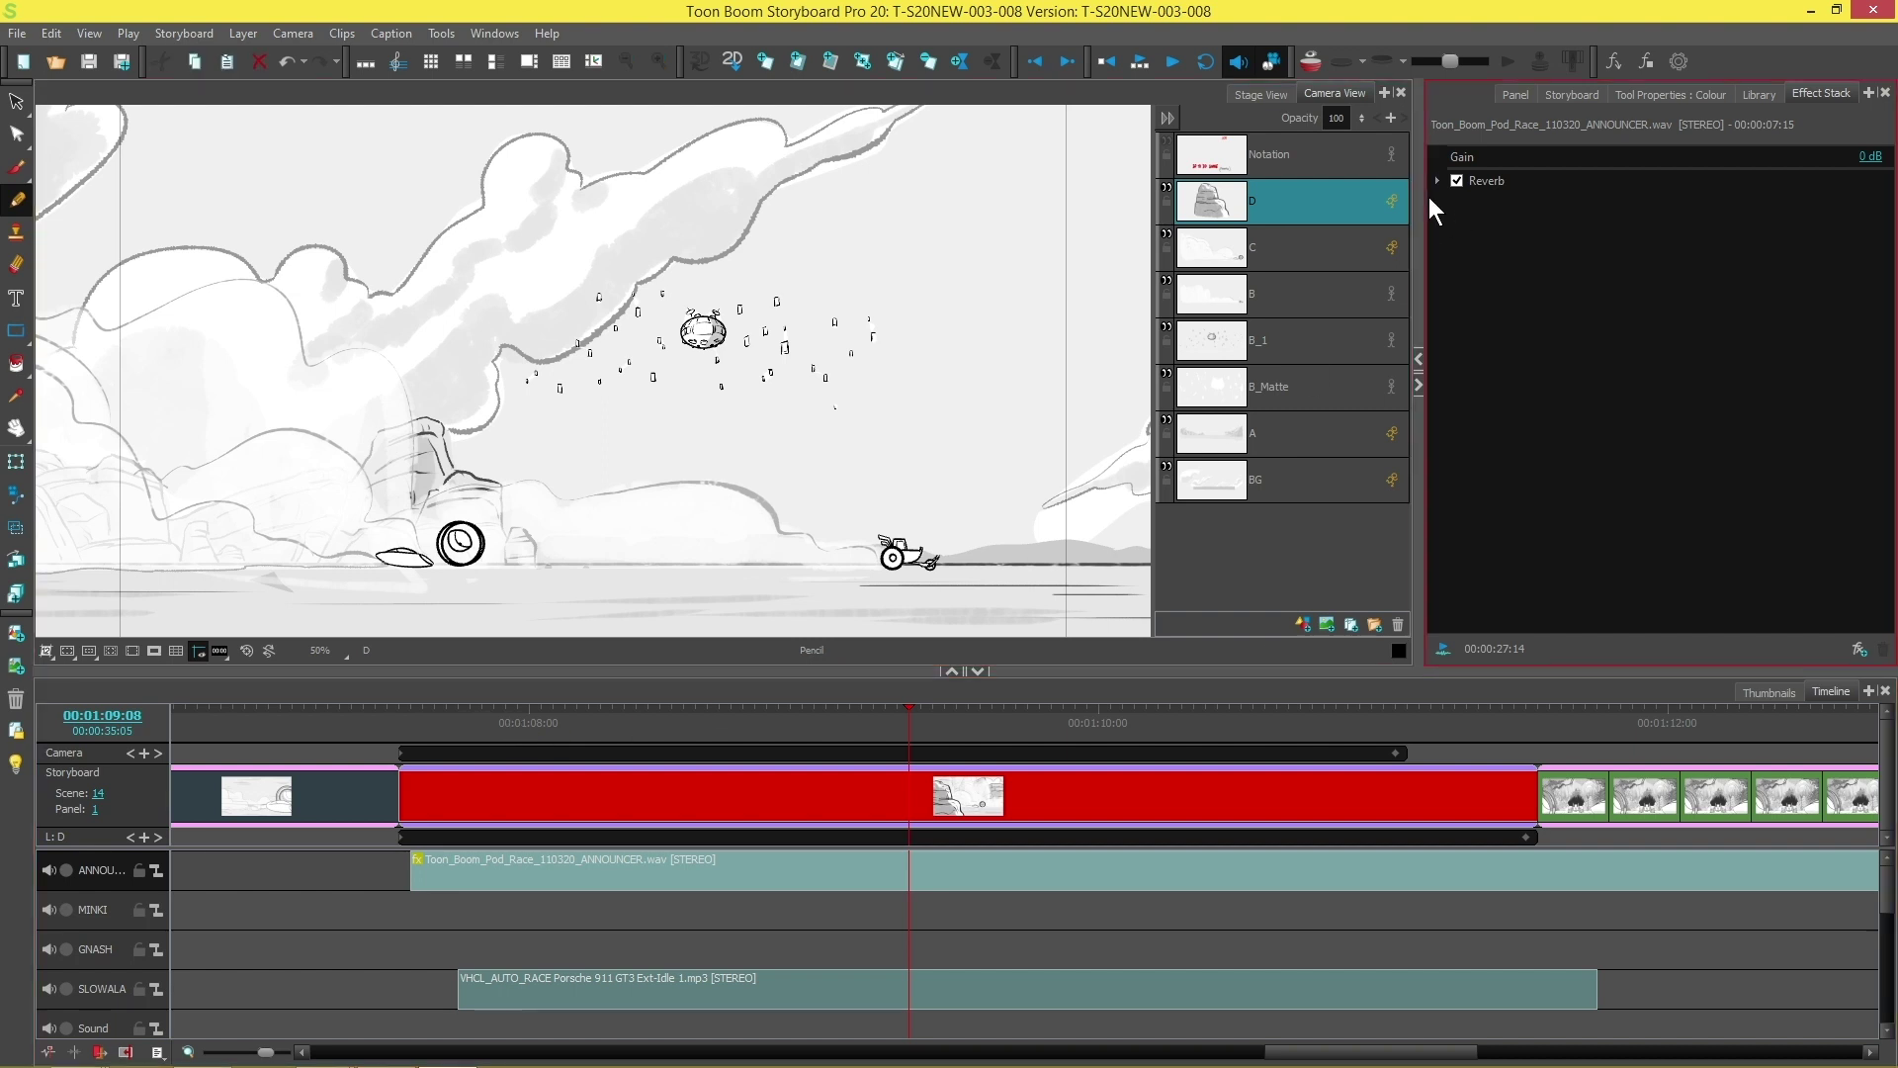
Enable Sound and play the animatic from 00:01:07:17 to hear the reverb.
left_click(447, 721)
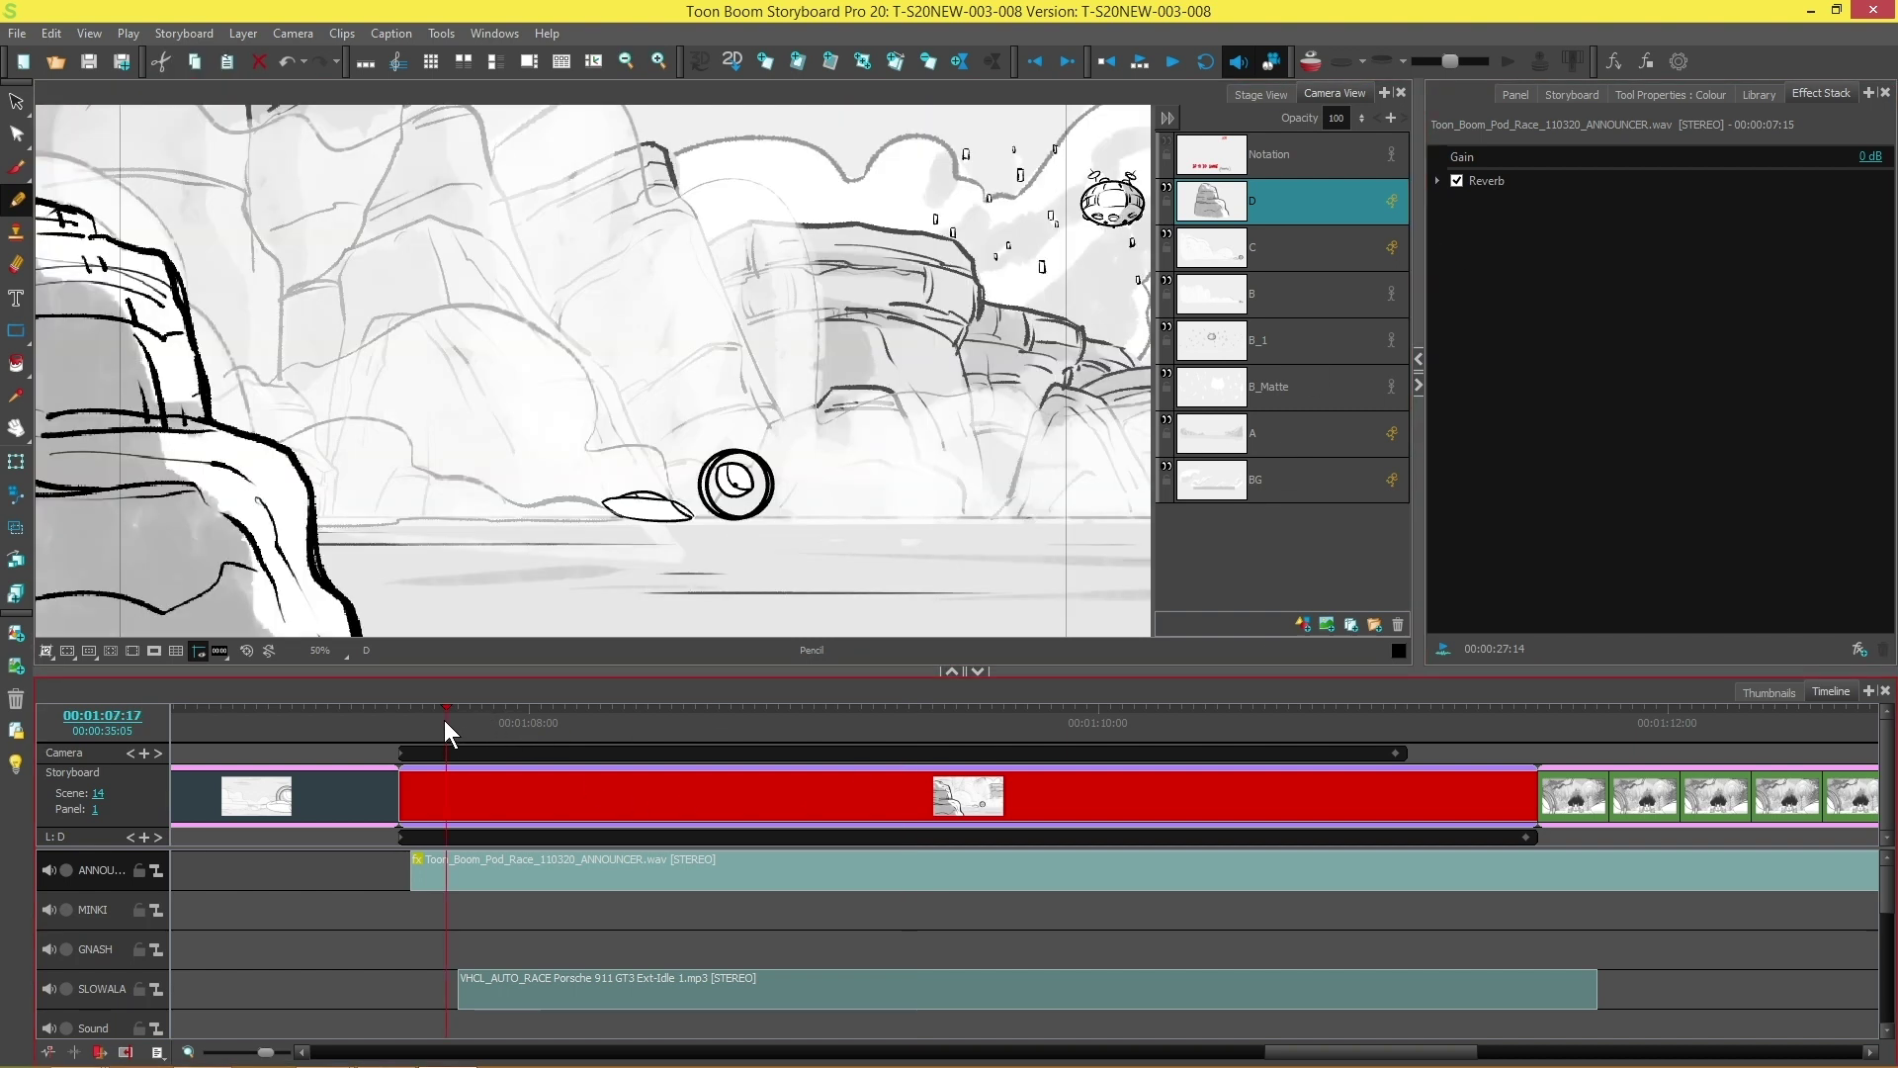
left_click(1236, 64)
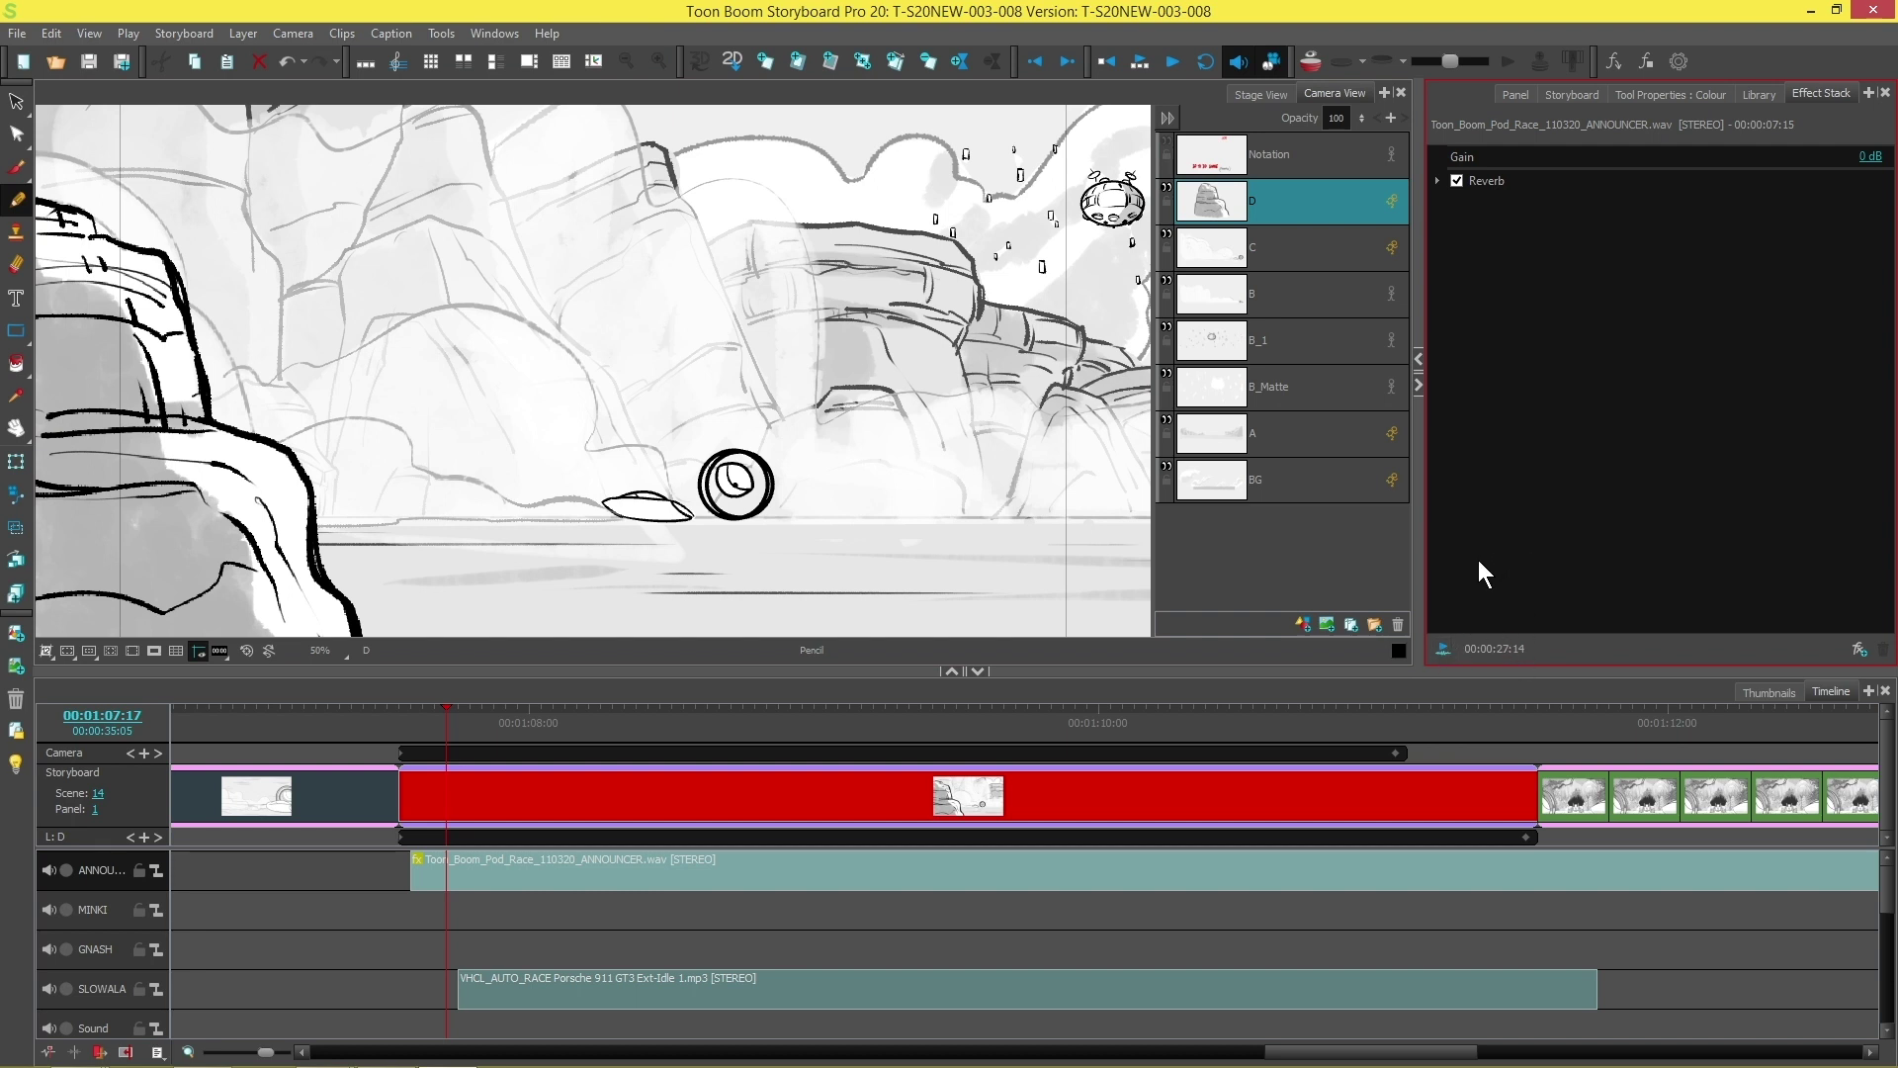
left_click(1444, 649)
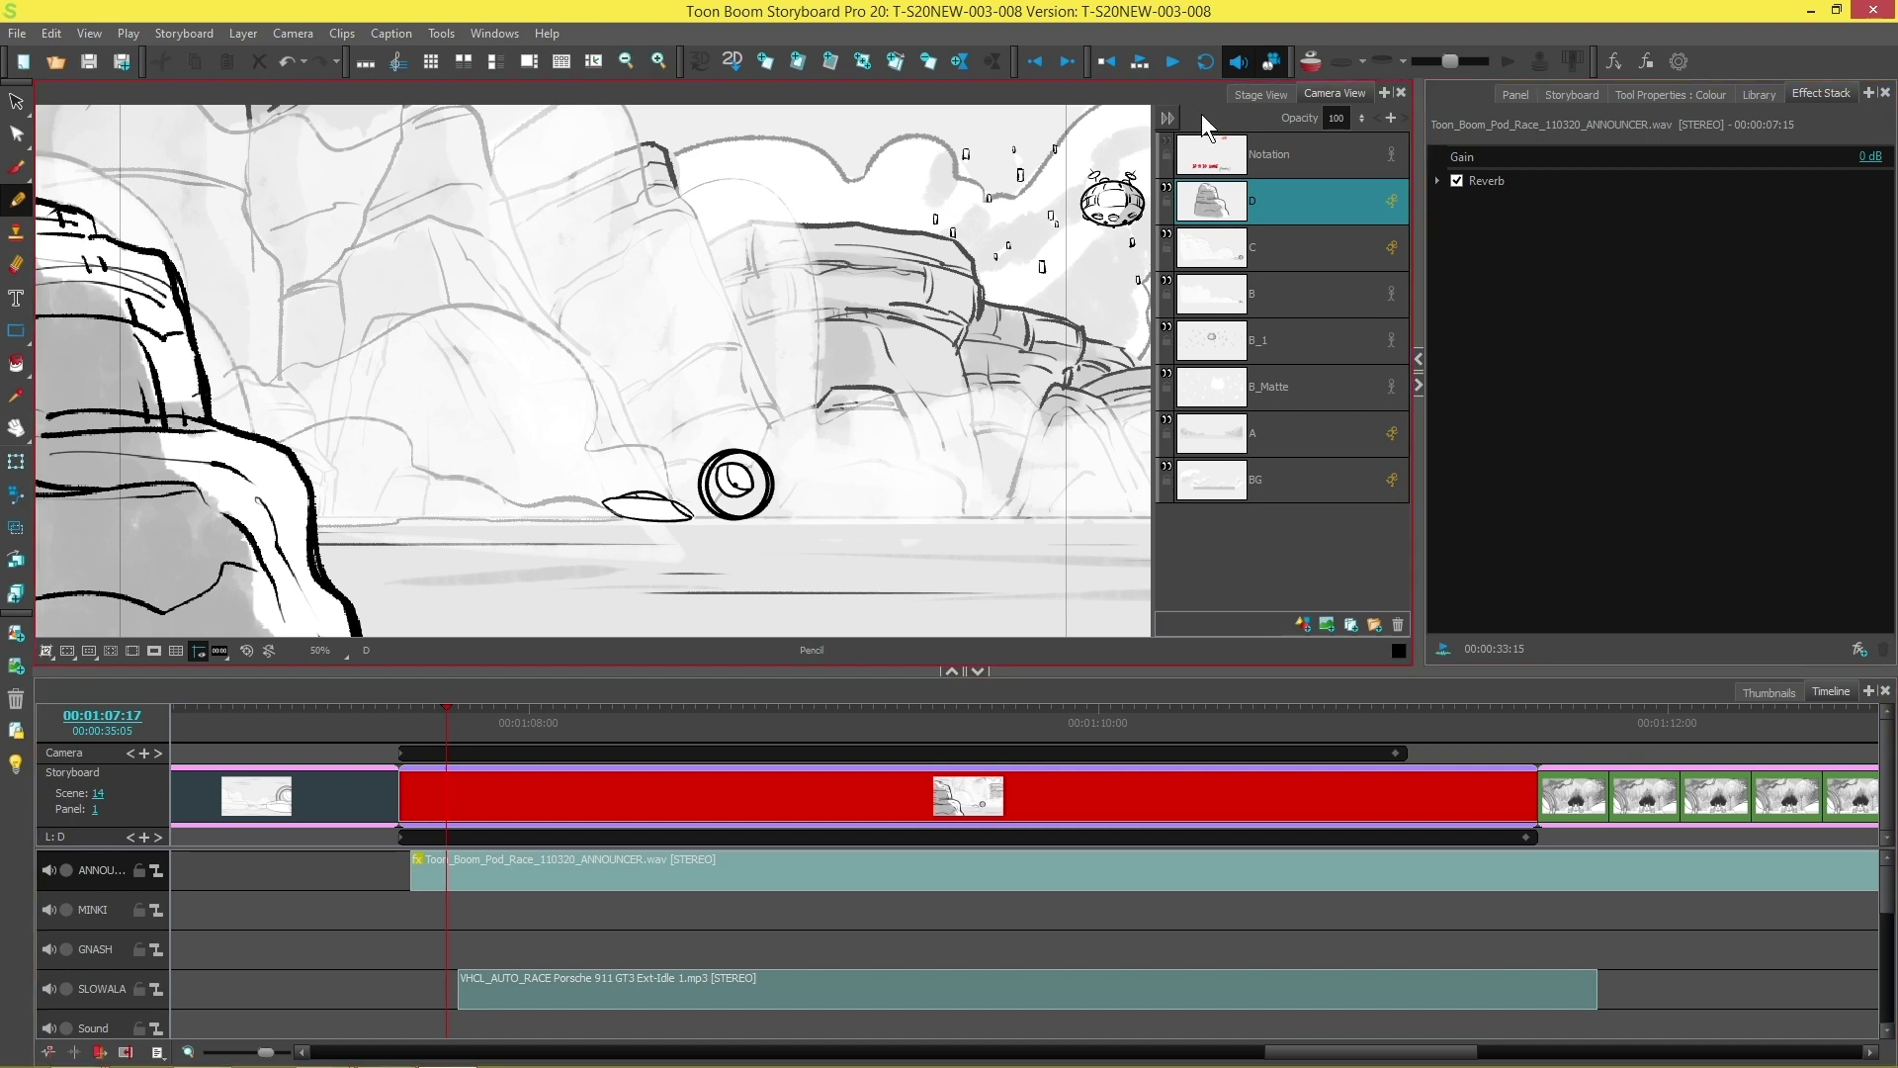
left_click(1172, 64)
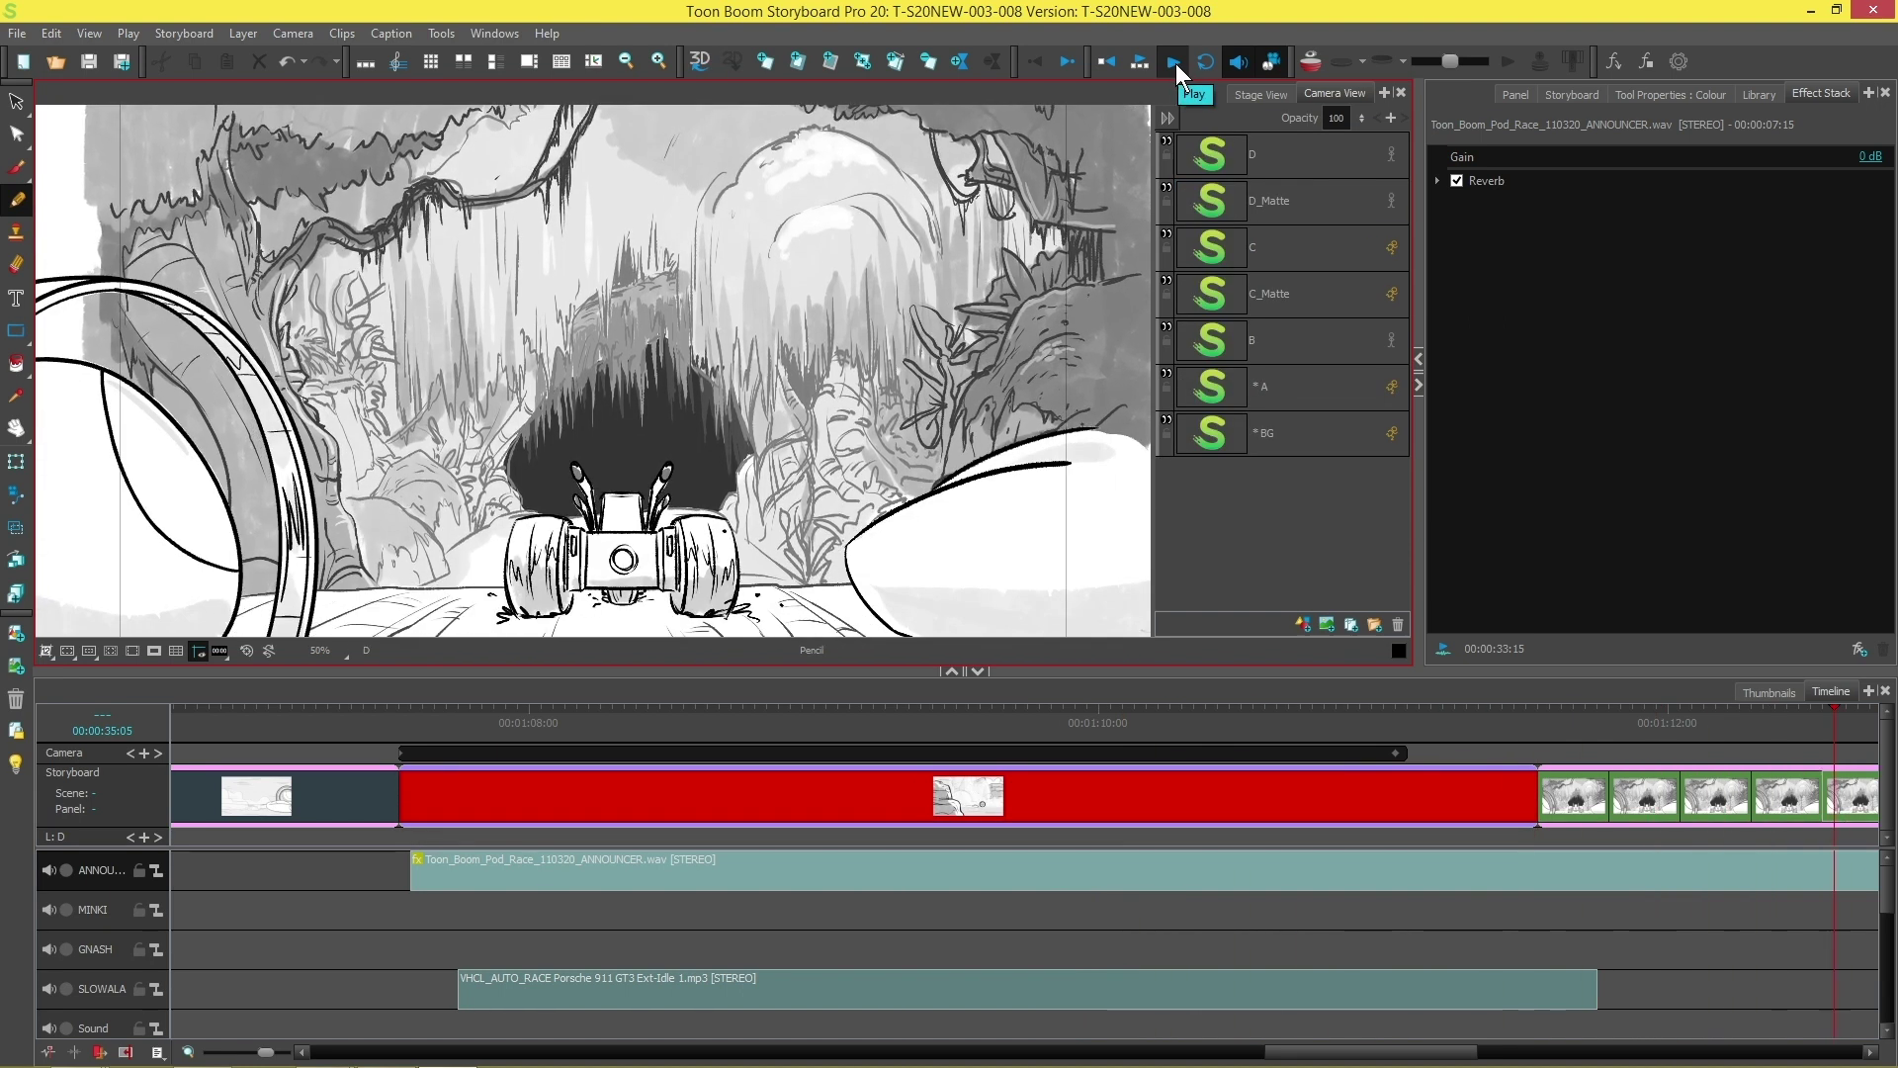
left_click(1172, 62)
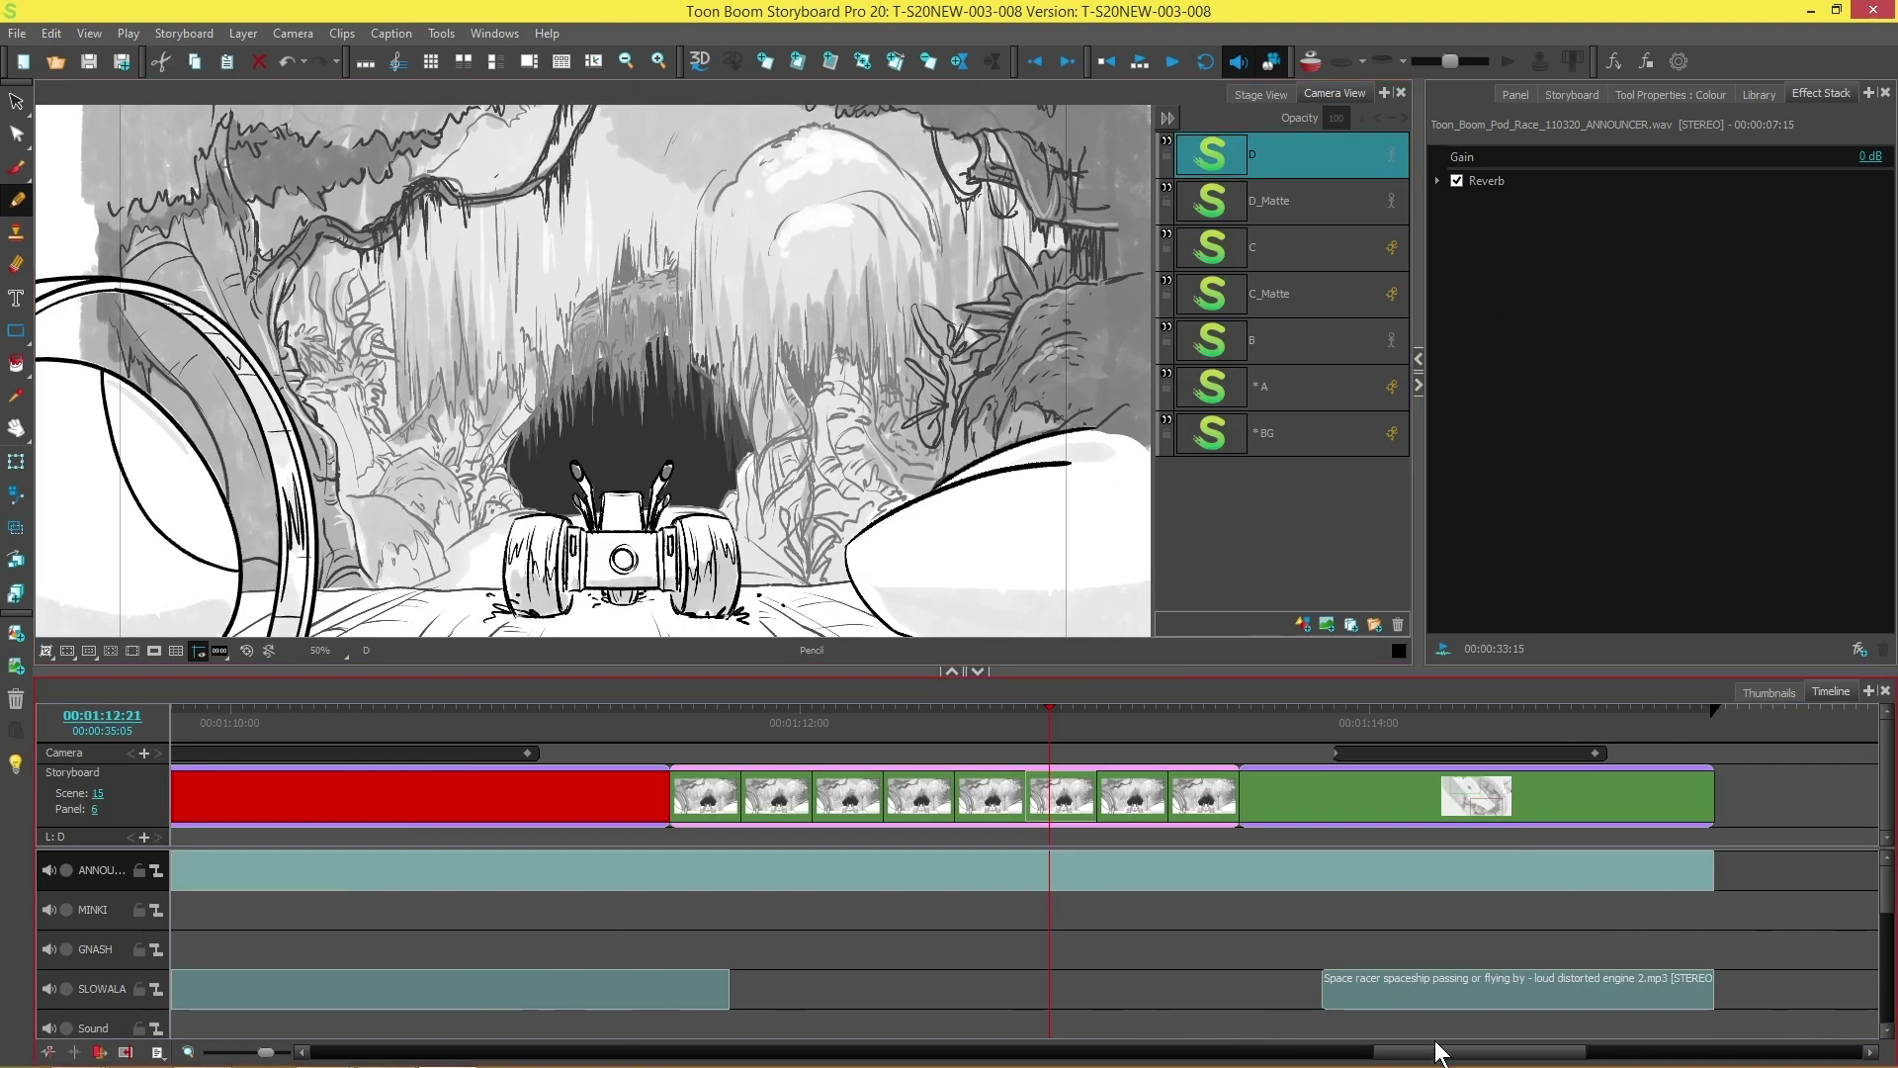
Return the playhead to 00:01:08:03 on scene 14's desert panel.
left_click_drag(1417, 1052, 1268, 1053)
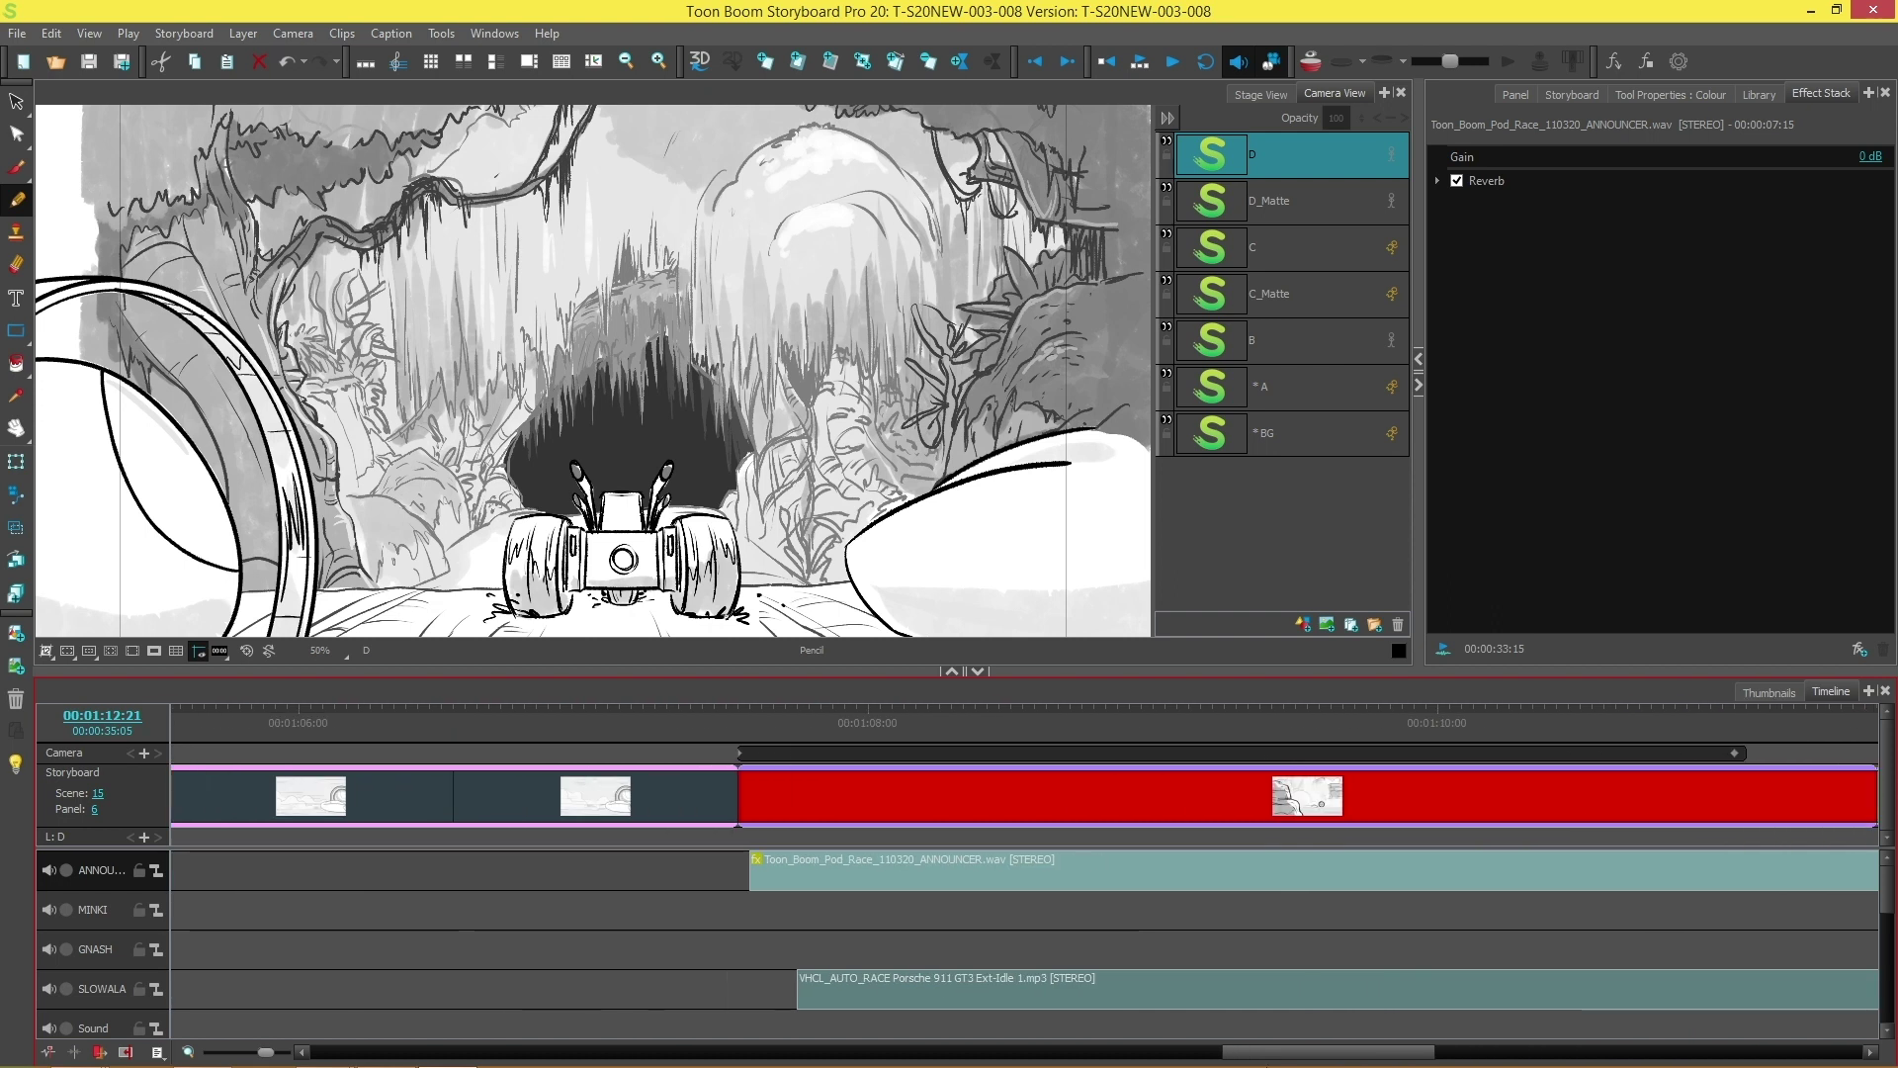
left_click(977, 719)
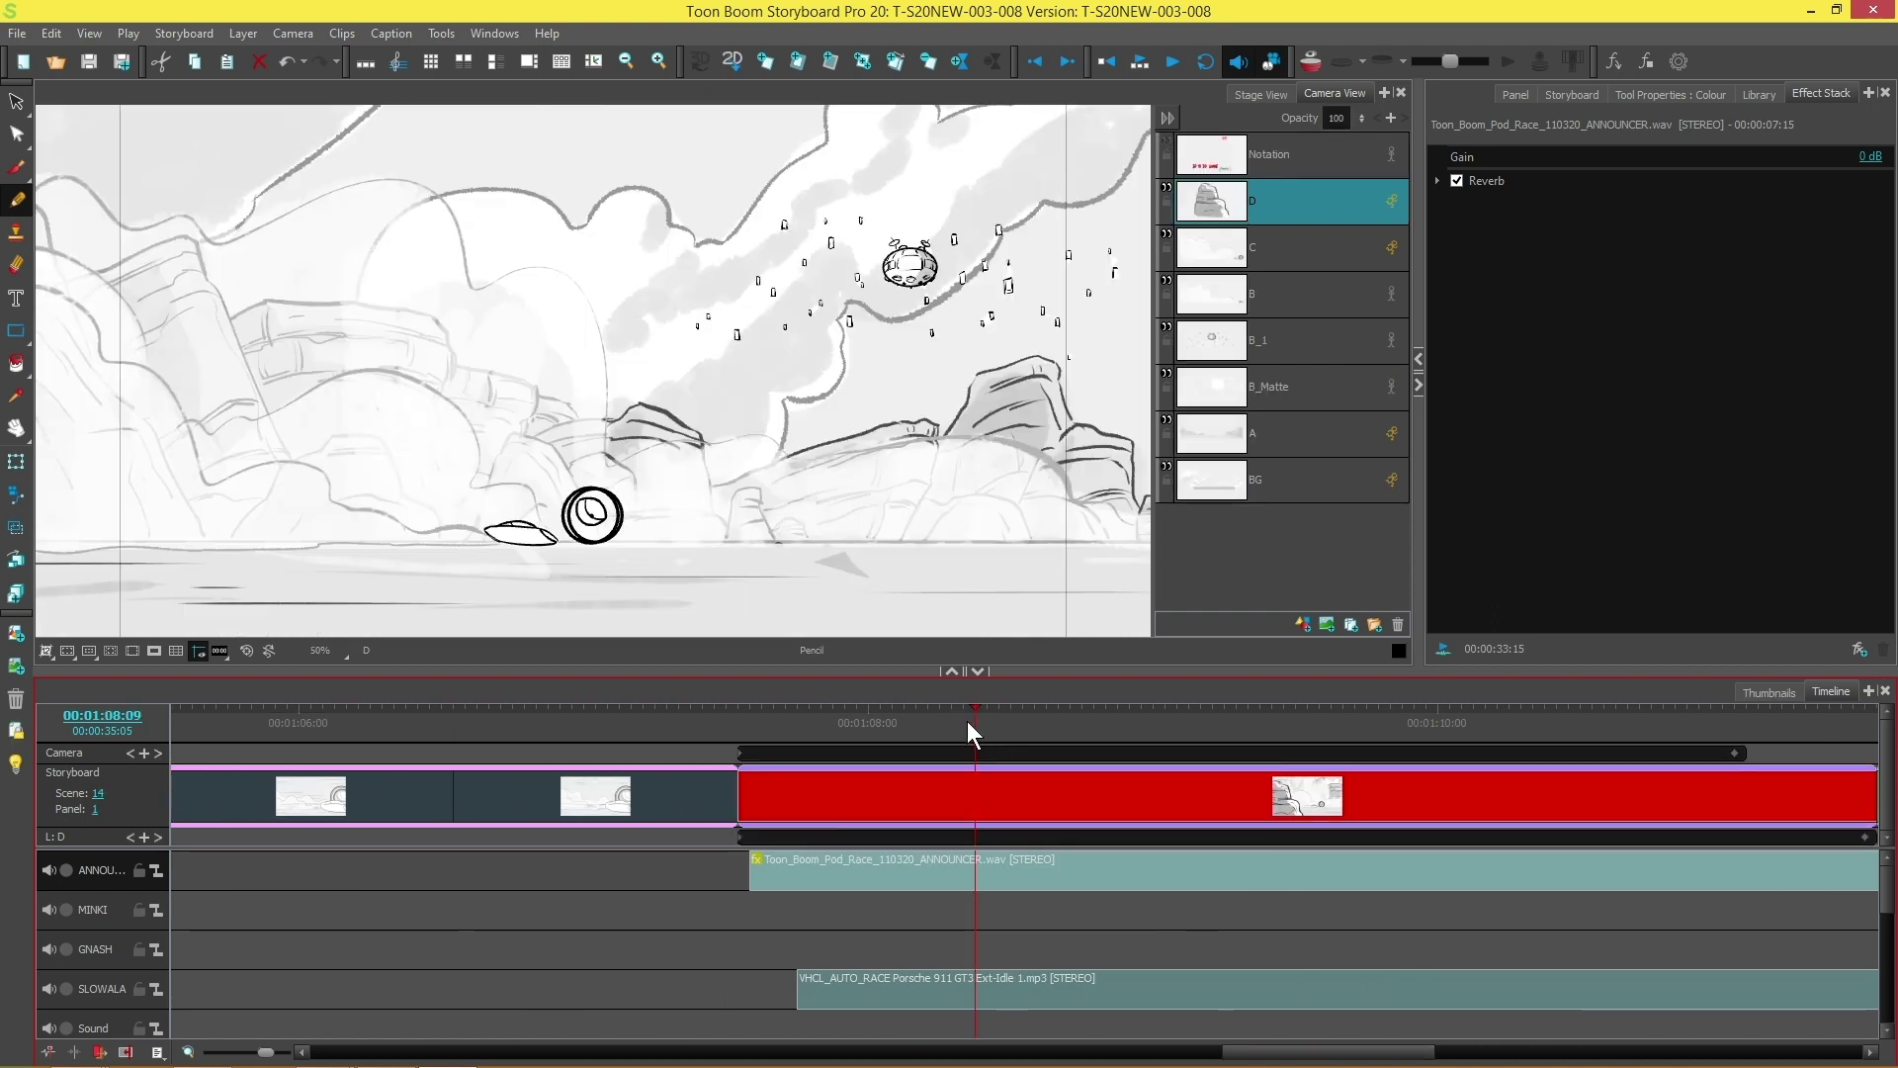
left_click_drag(971, 720, 903, 722)
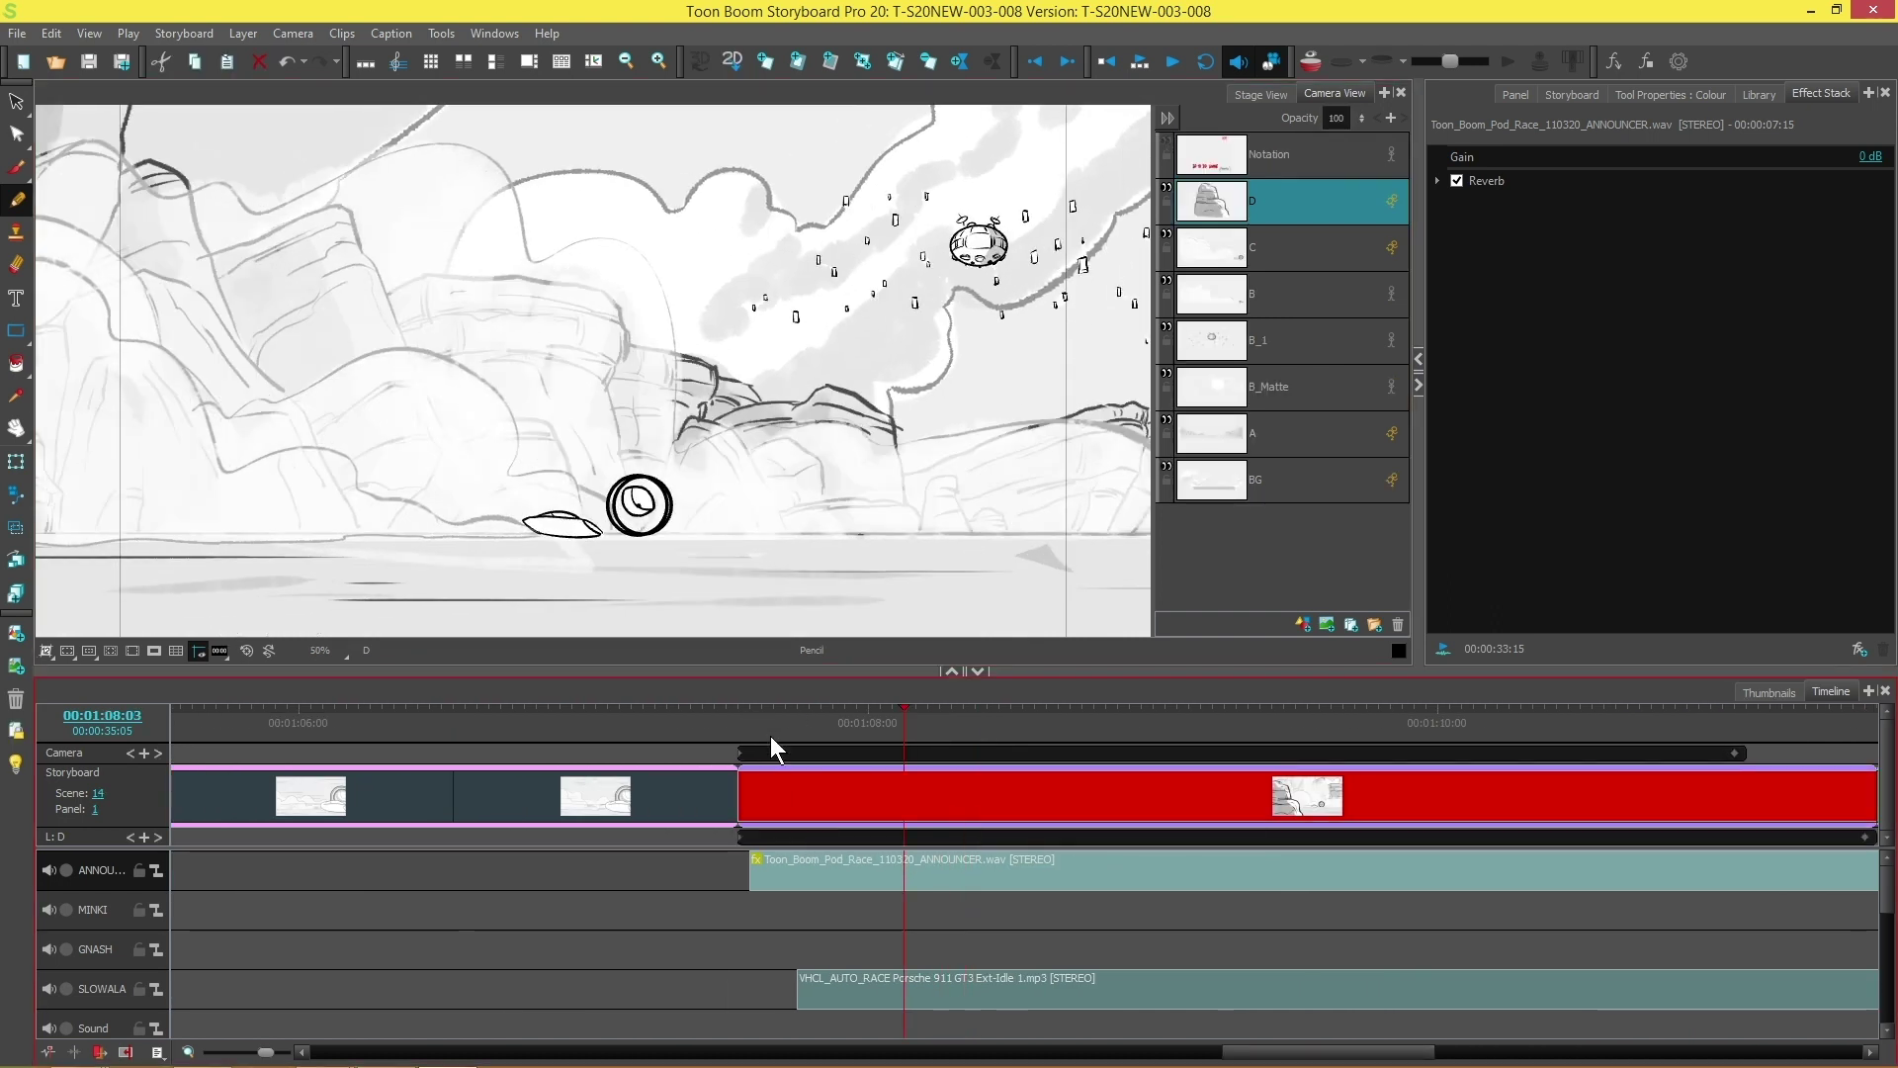
left_click(1832, 224)
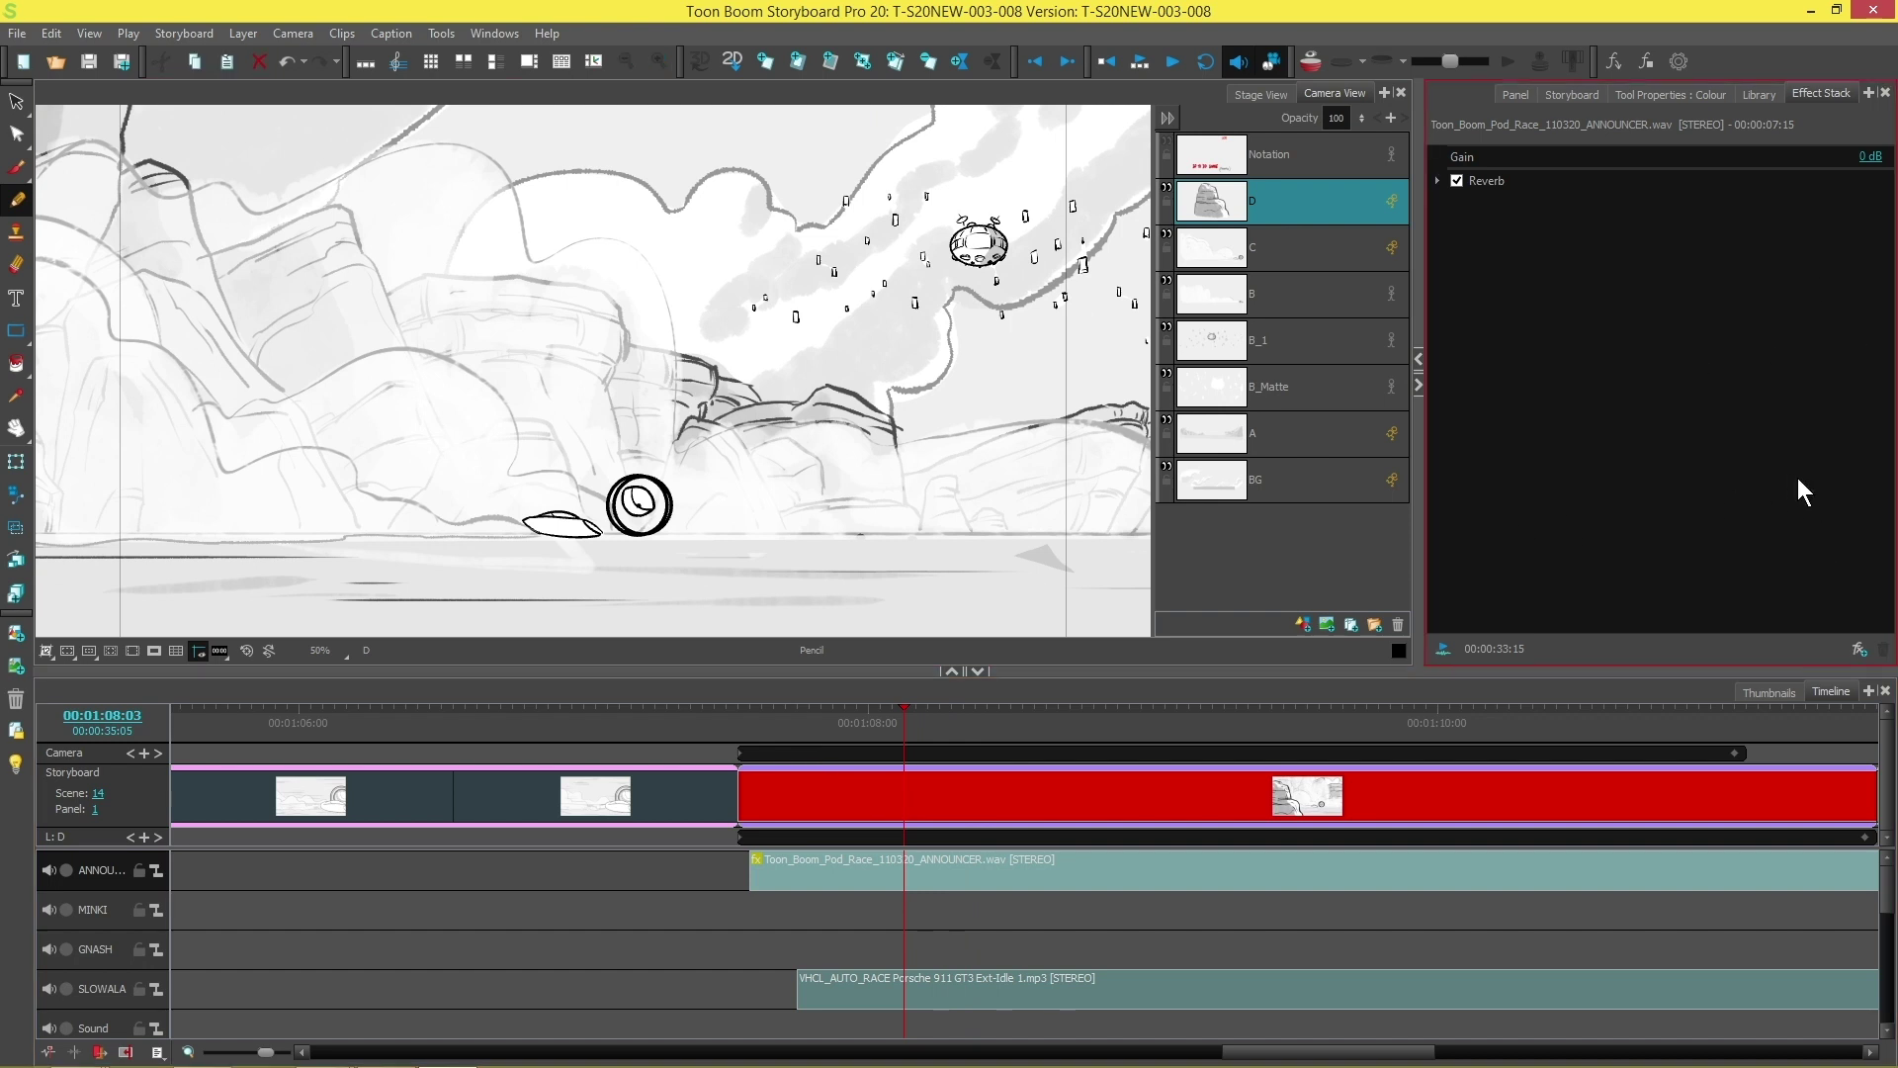
Add a Volume effect after Reverb, set it to -10 dB, and play to listen.
left_click(1859, 650)
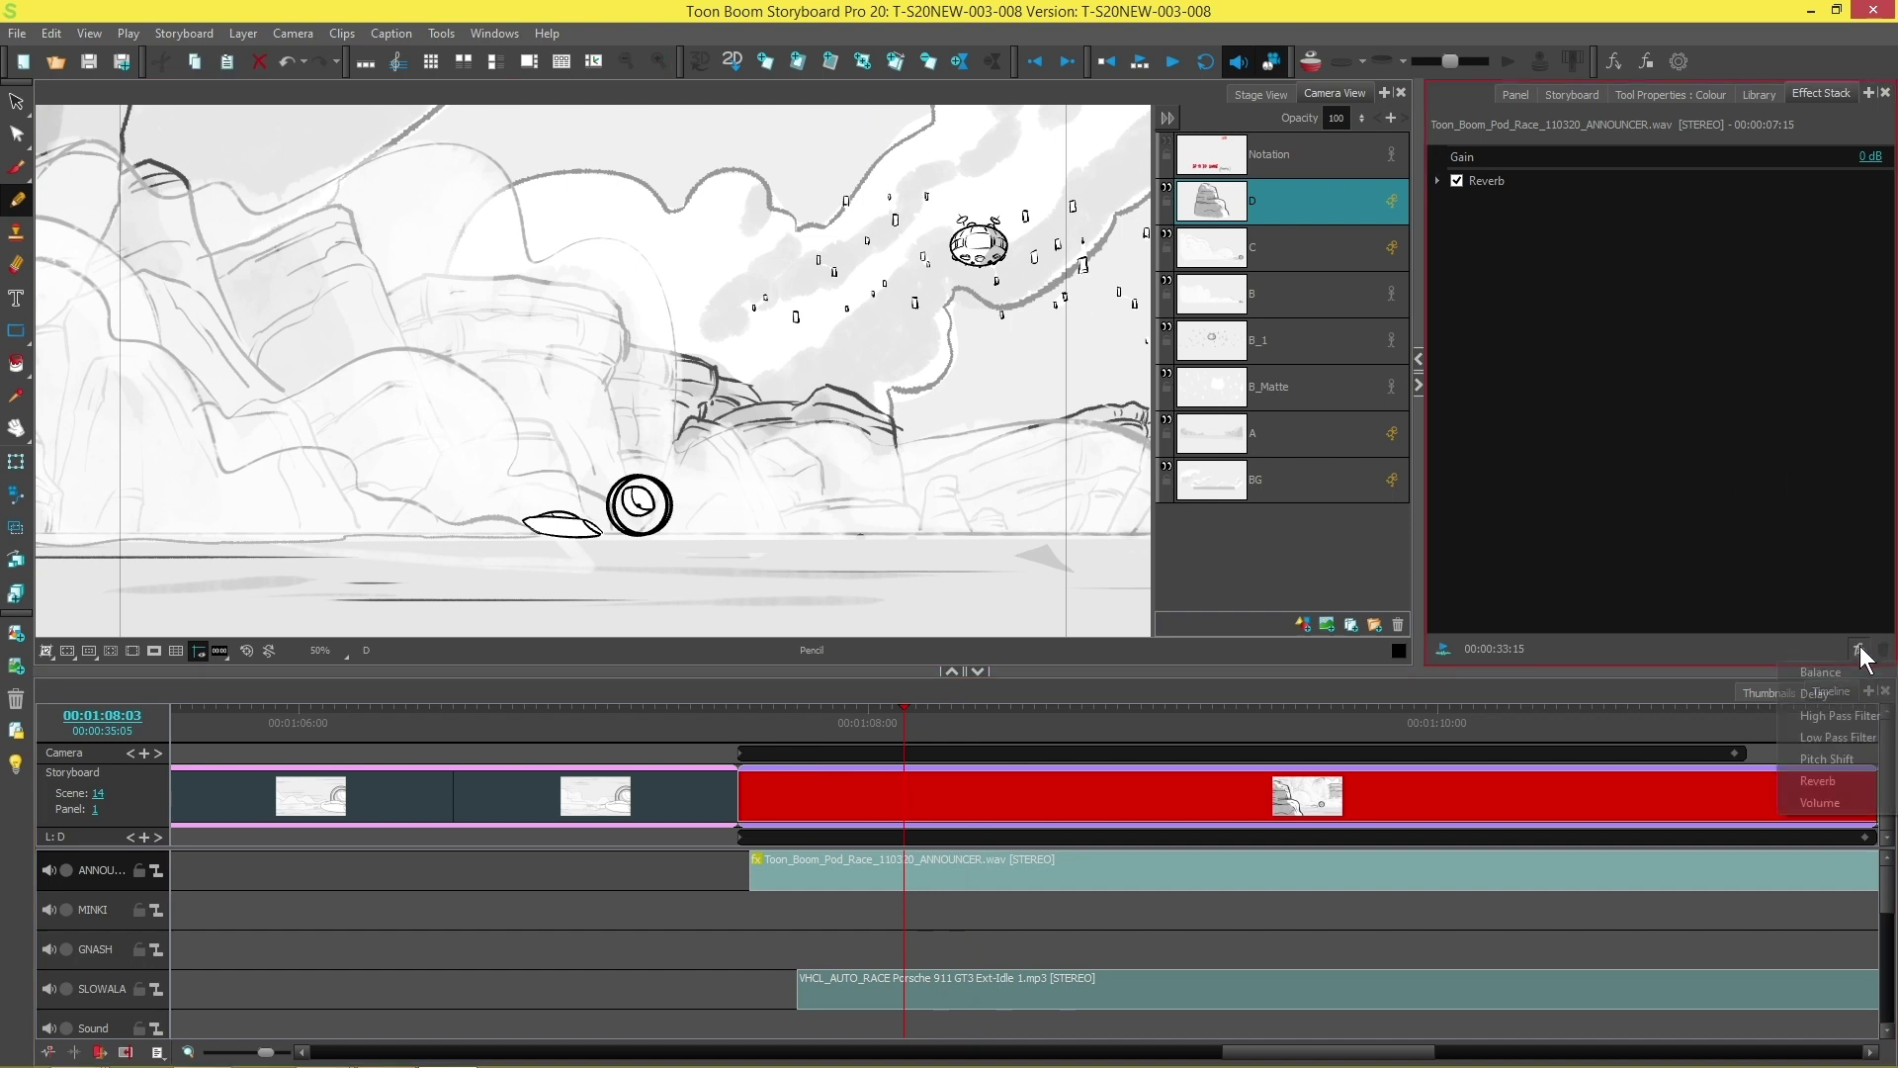
left_click(1836, 807)
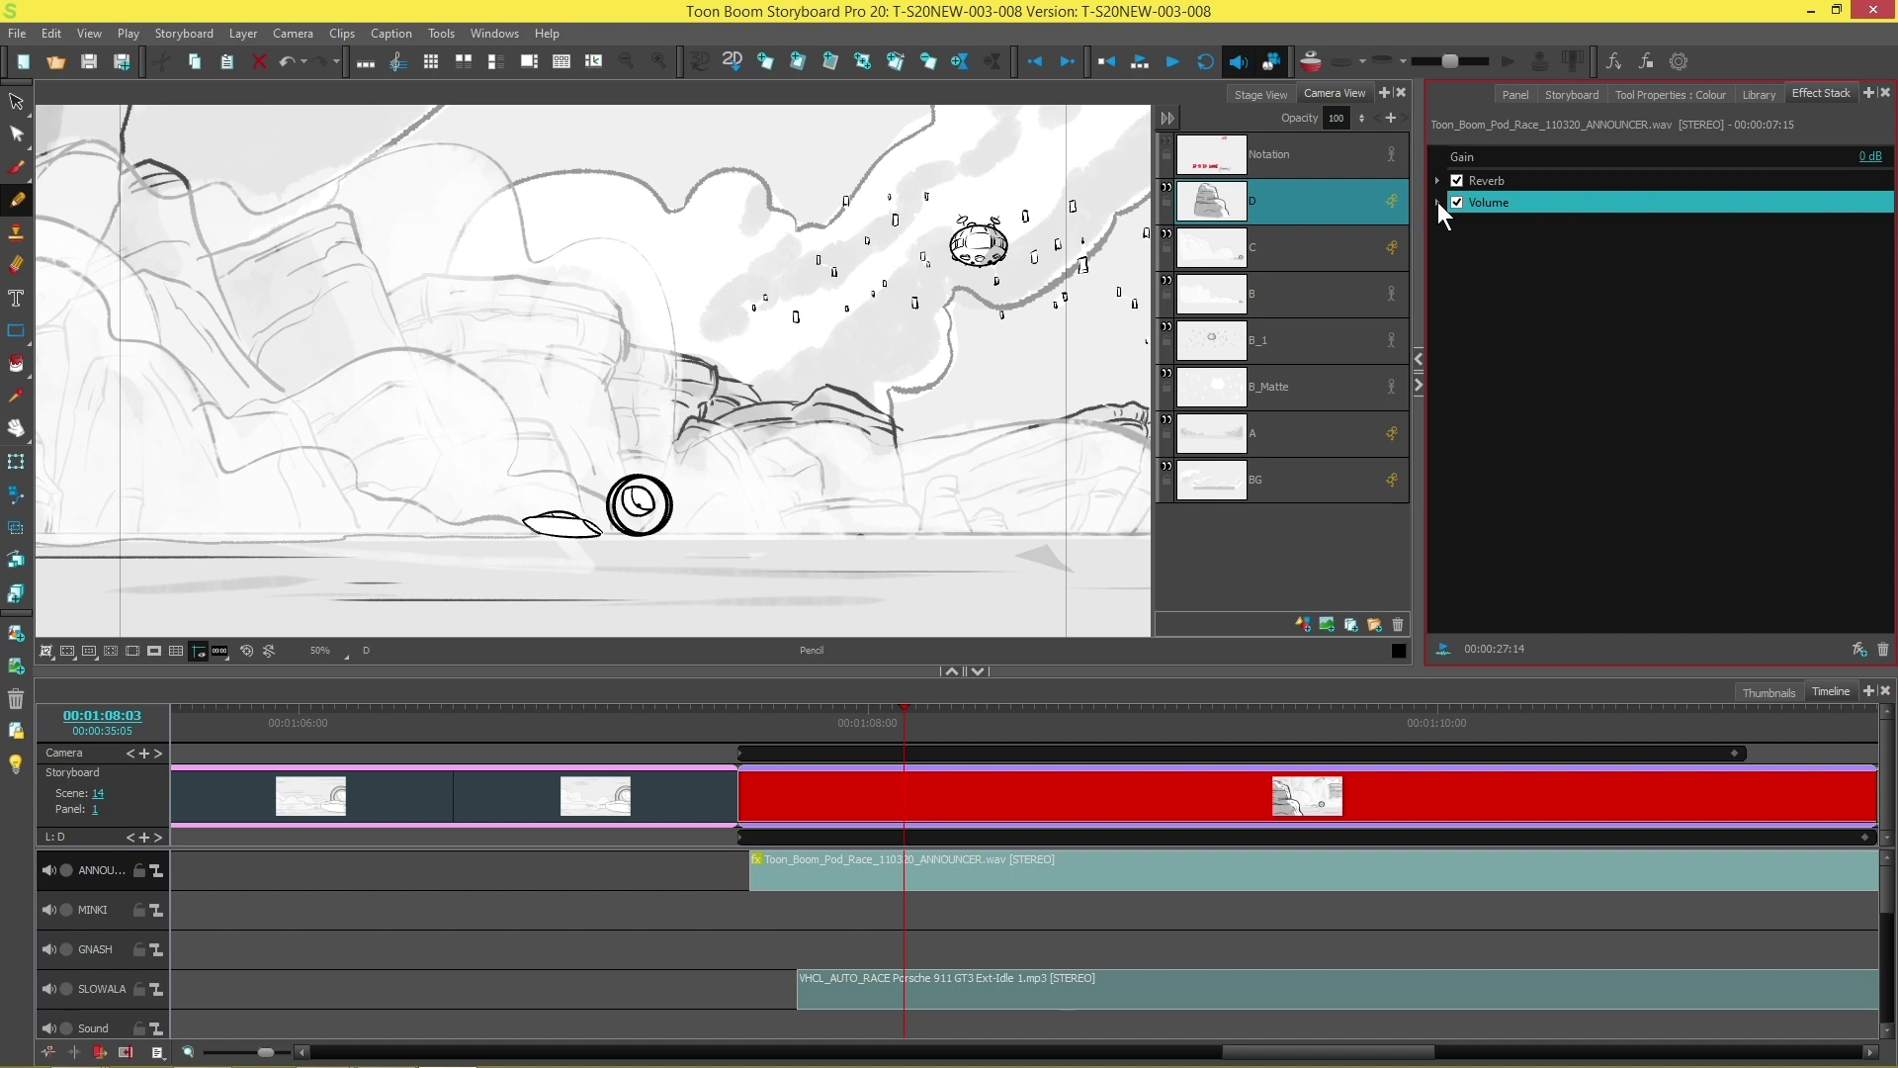
left_click(1438, 202)
left_click(1609, 226)
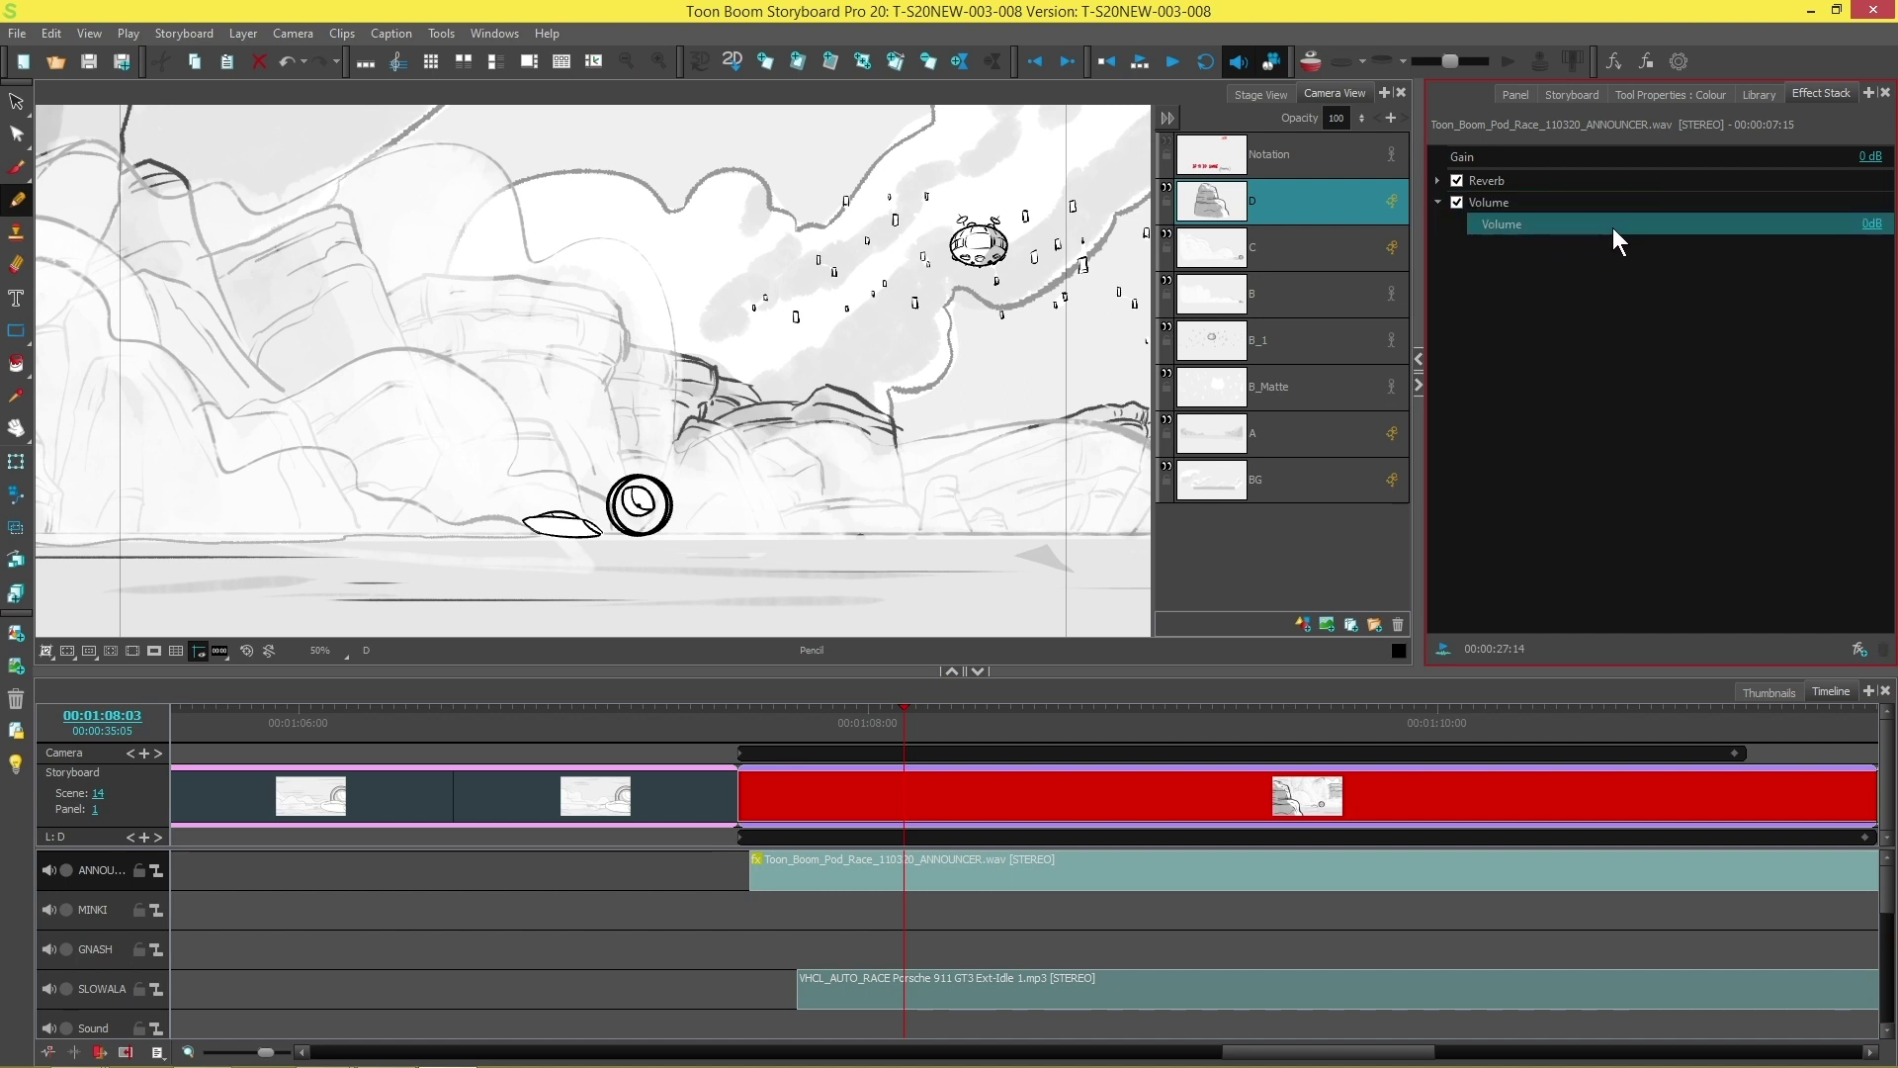
left_click(1867, 225)
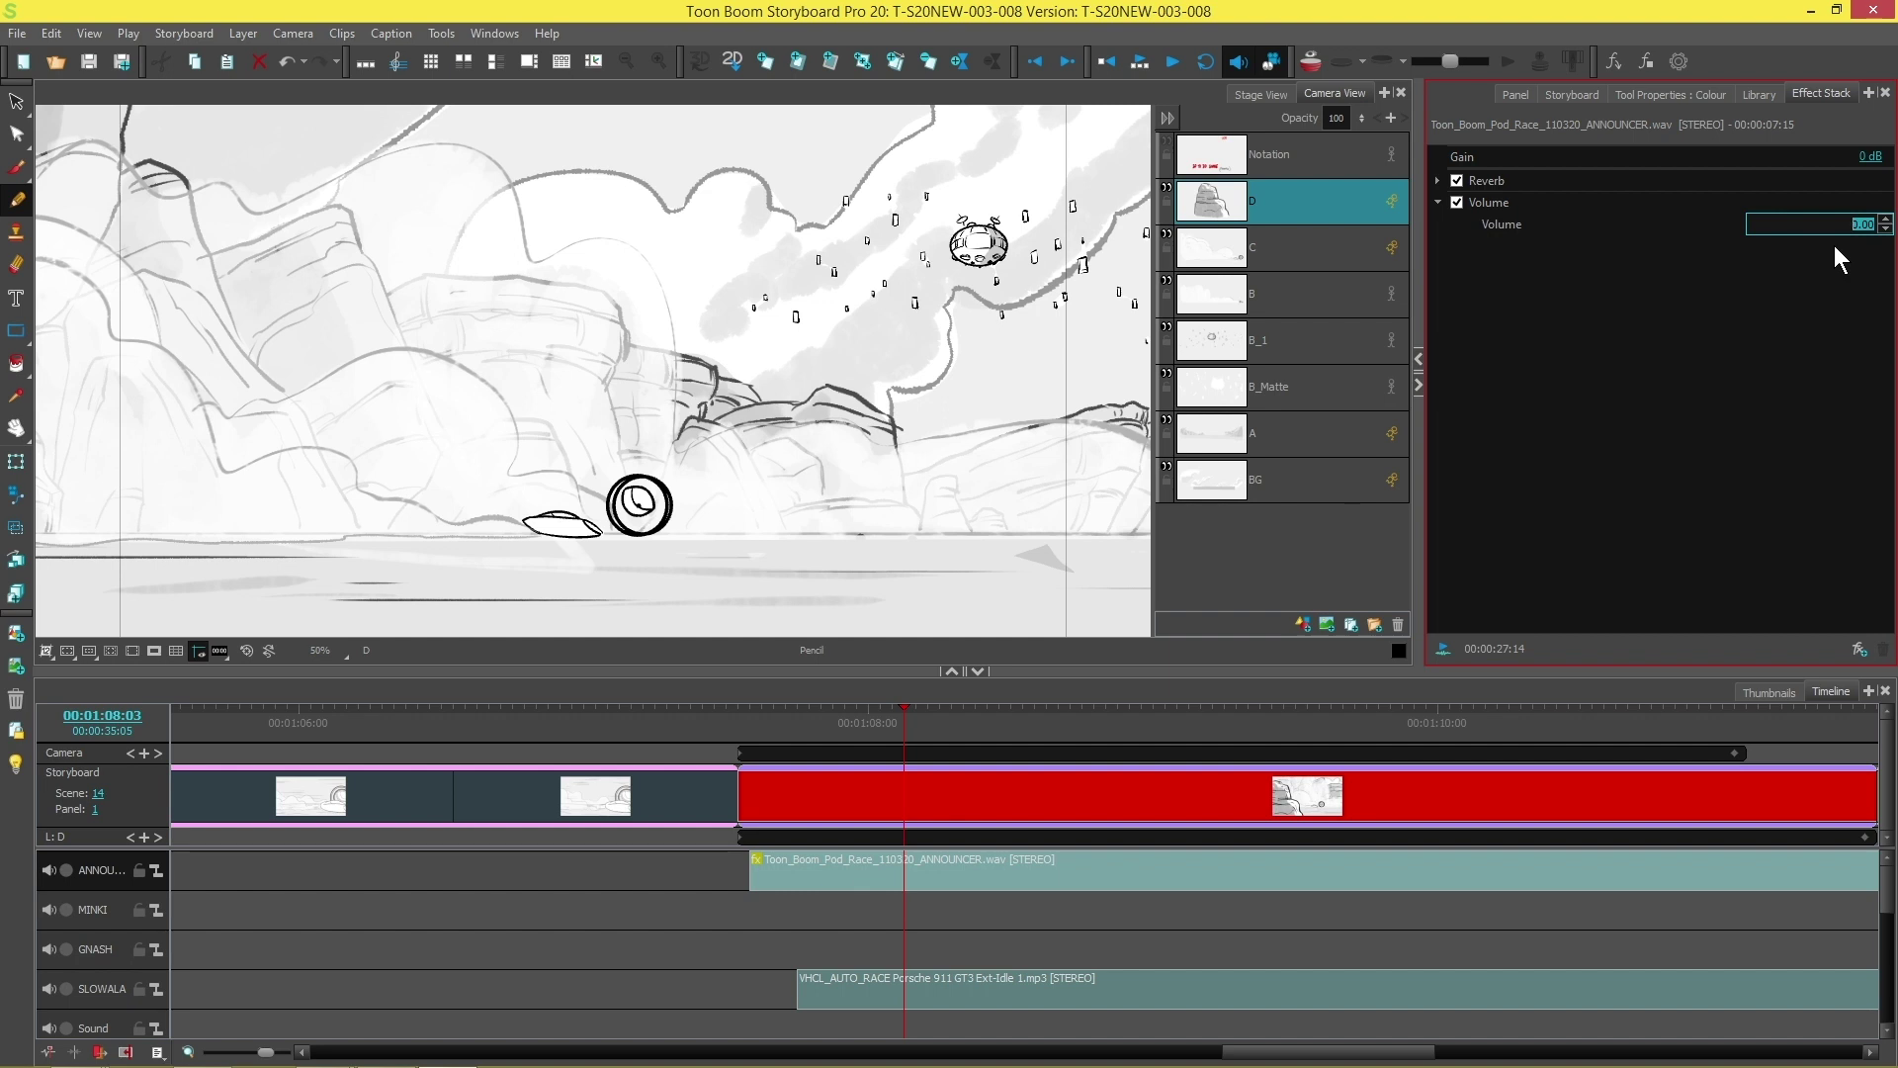
key("Return")
key("space")
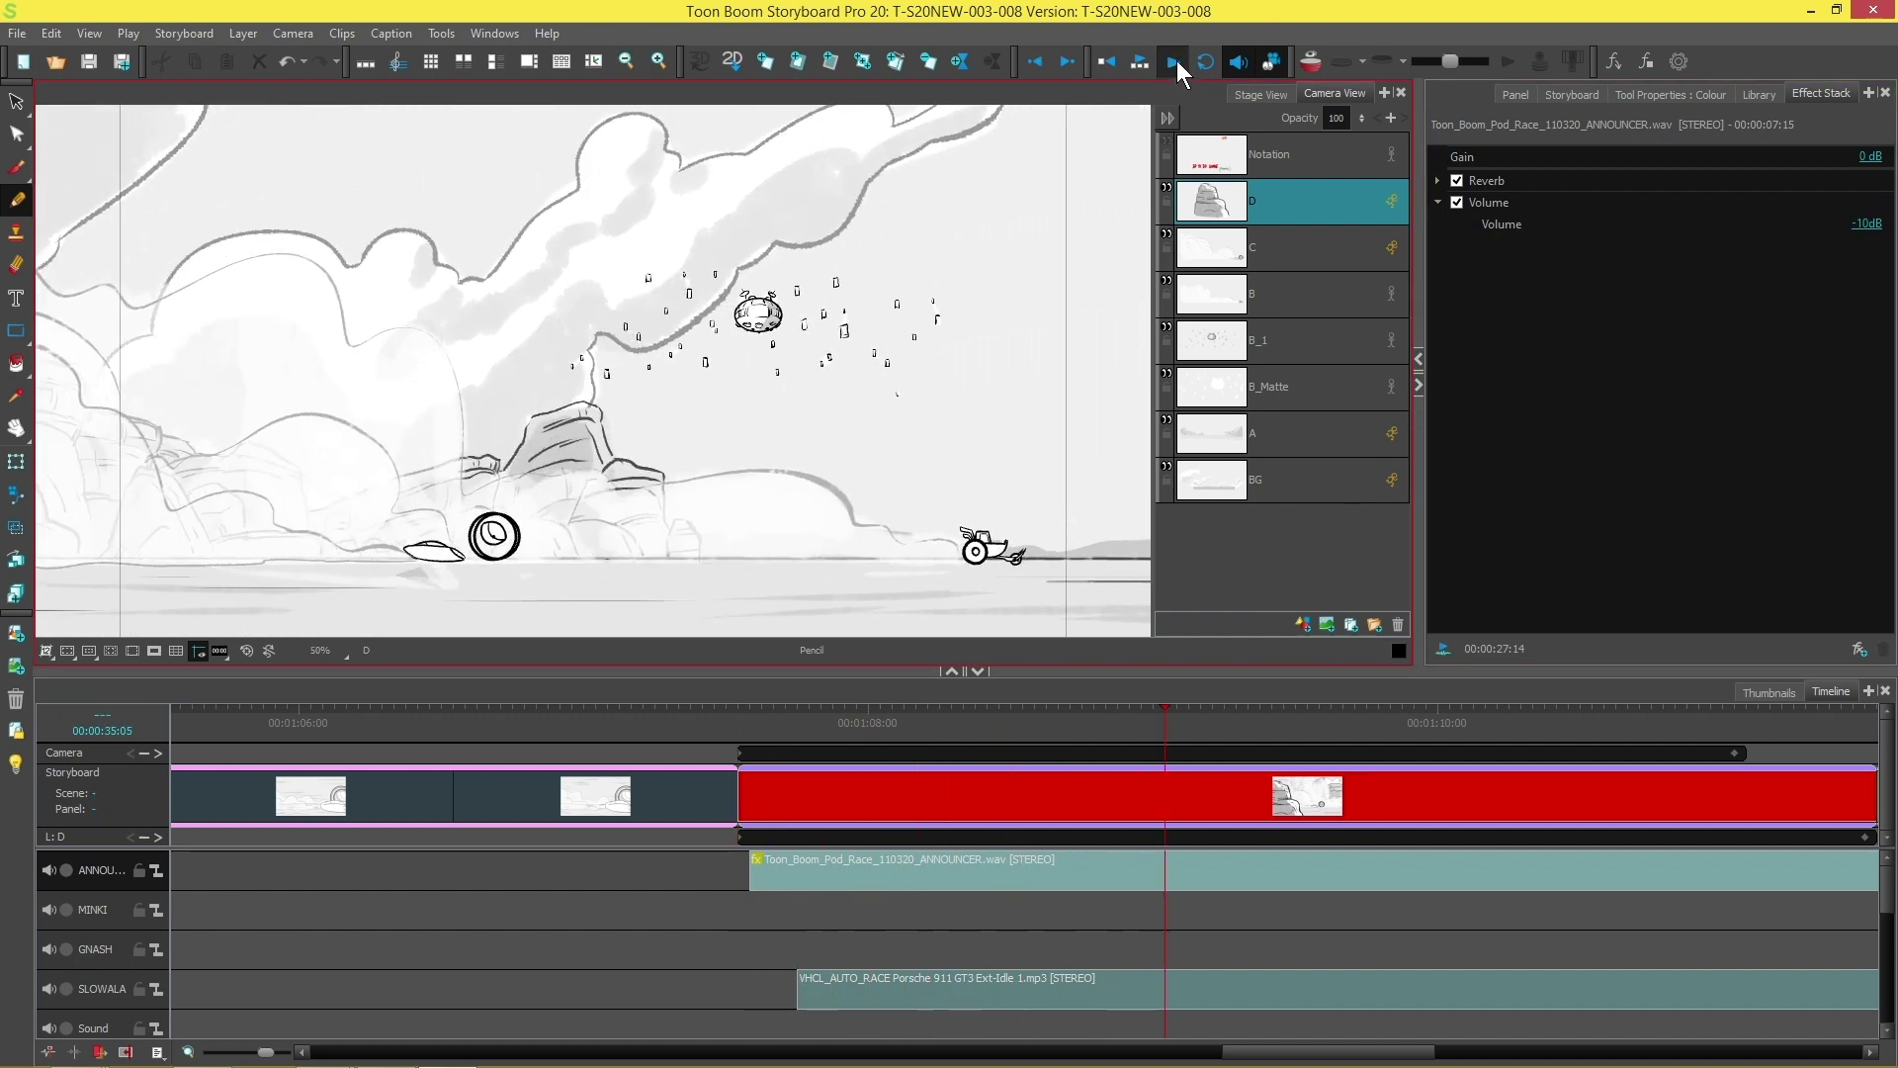
left_click(1172, 61)
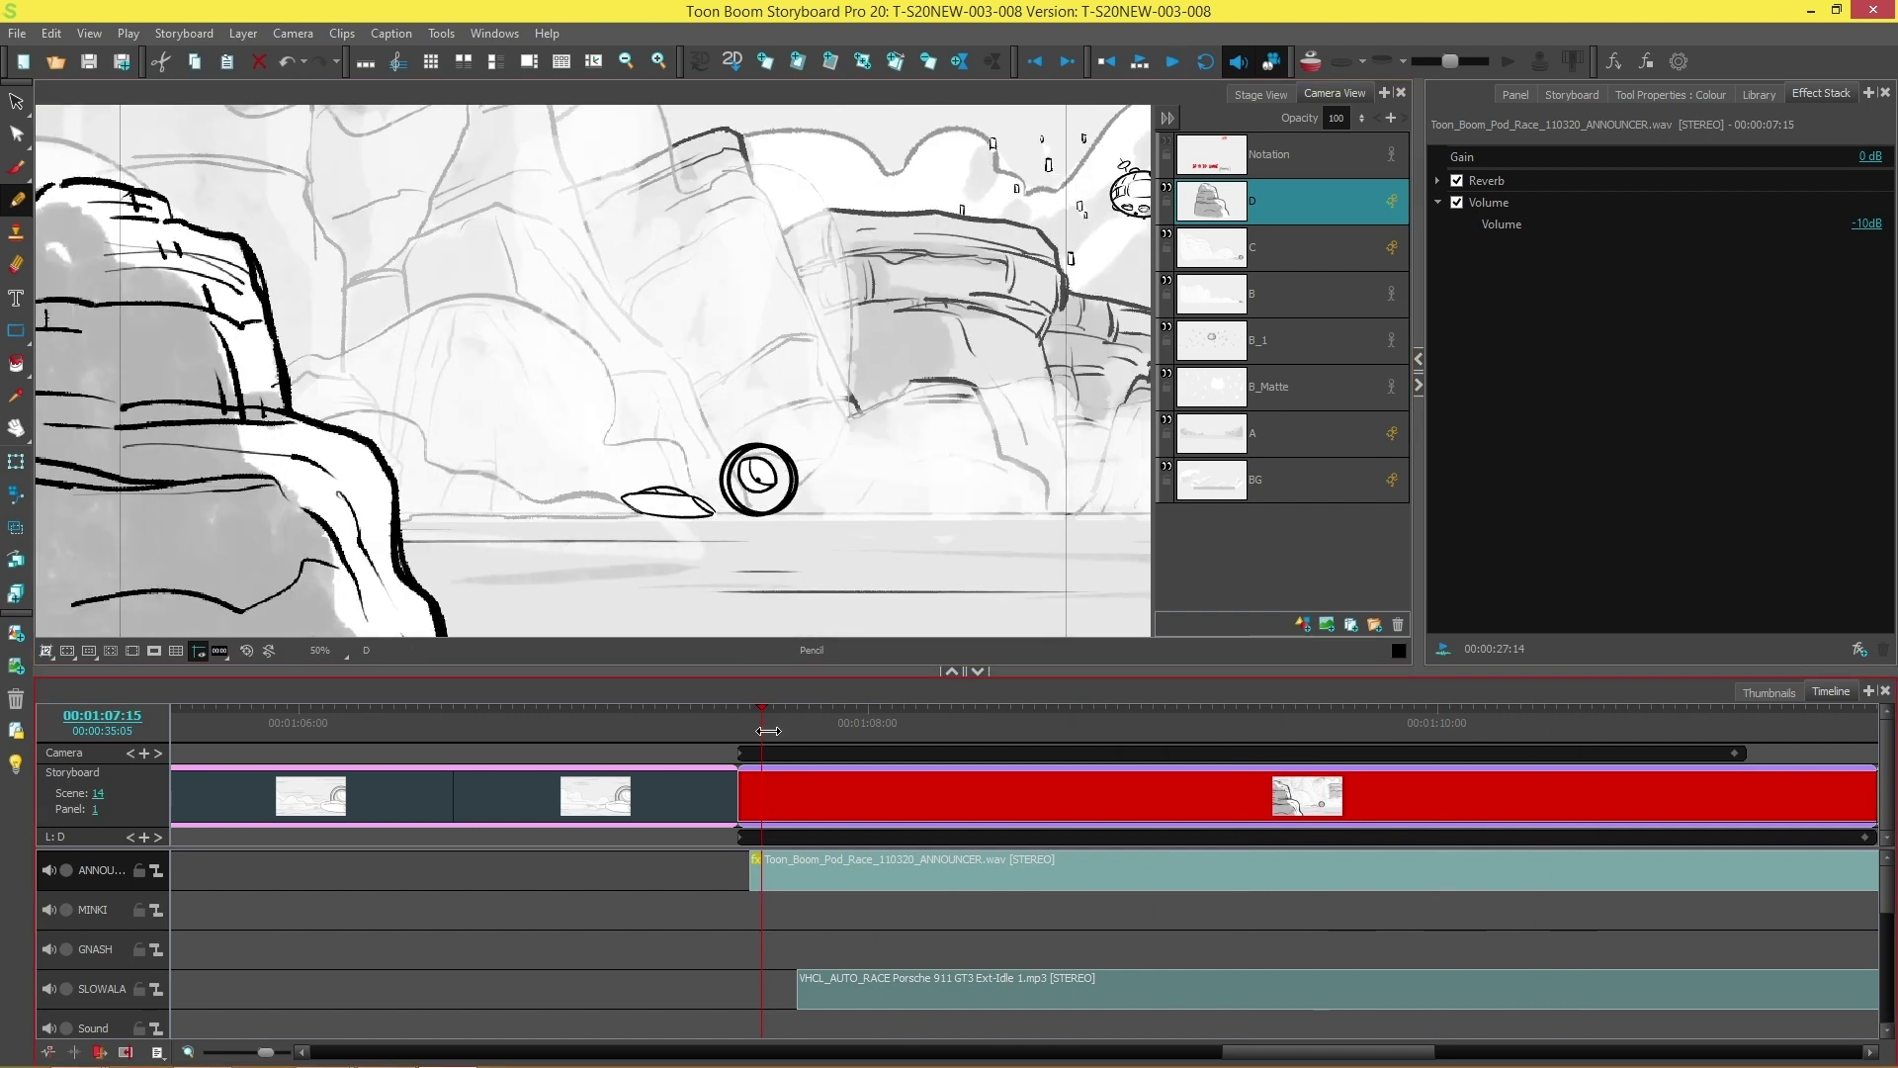
Change the Volume level to -3 dB and play the clip back again.
left_click(1864, 224)
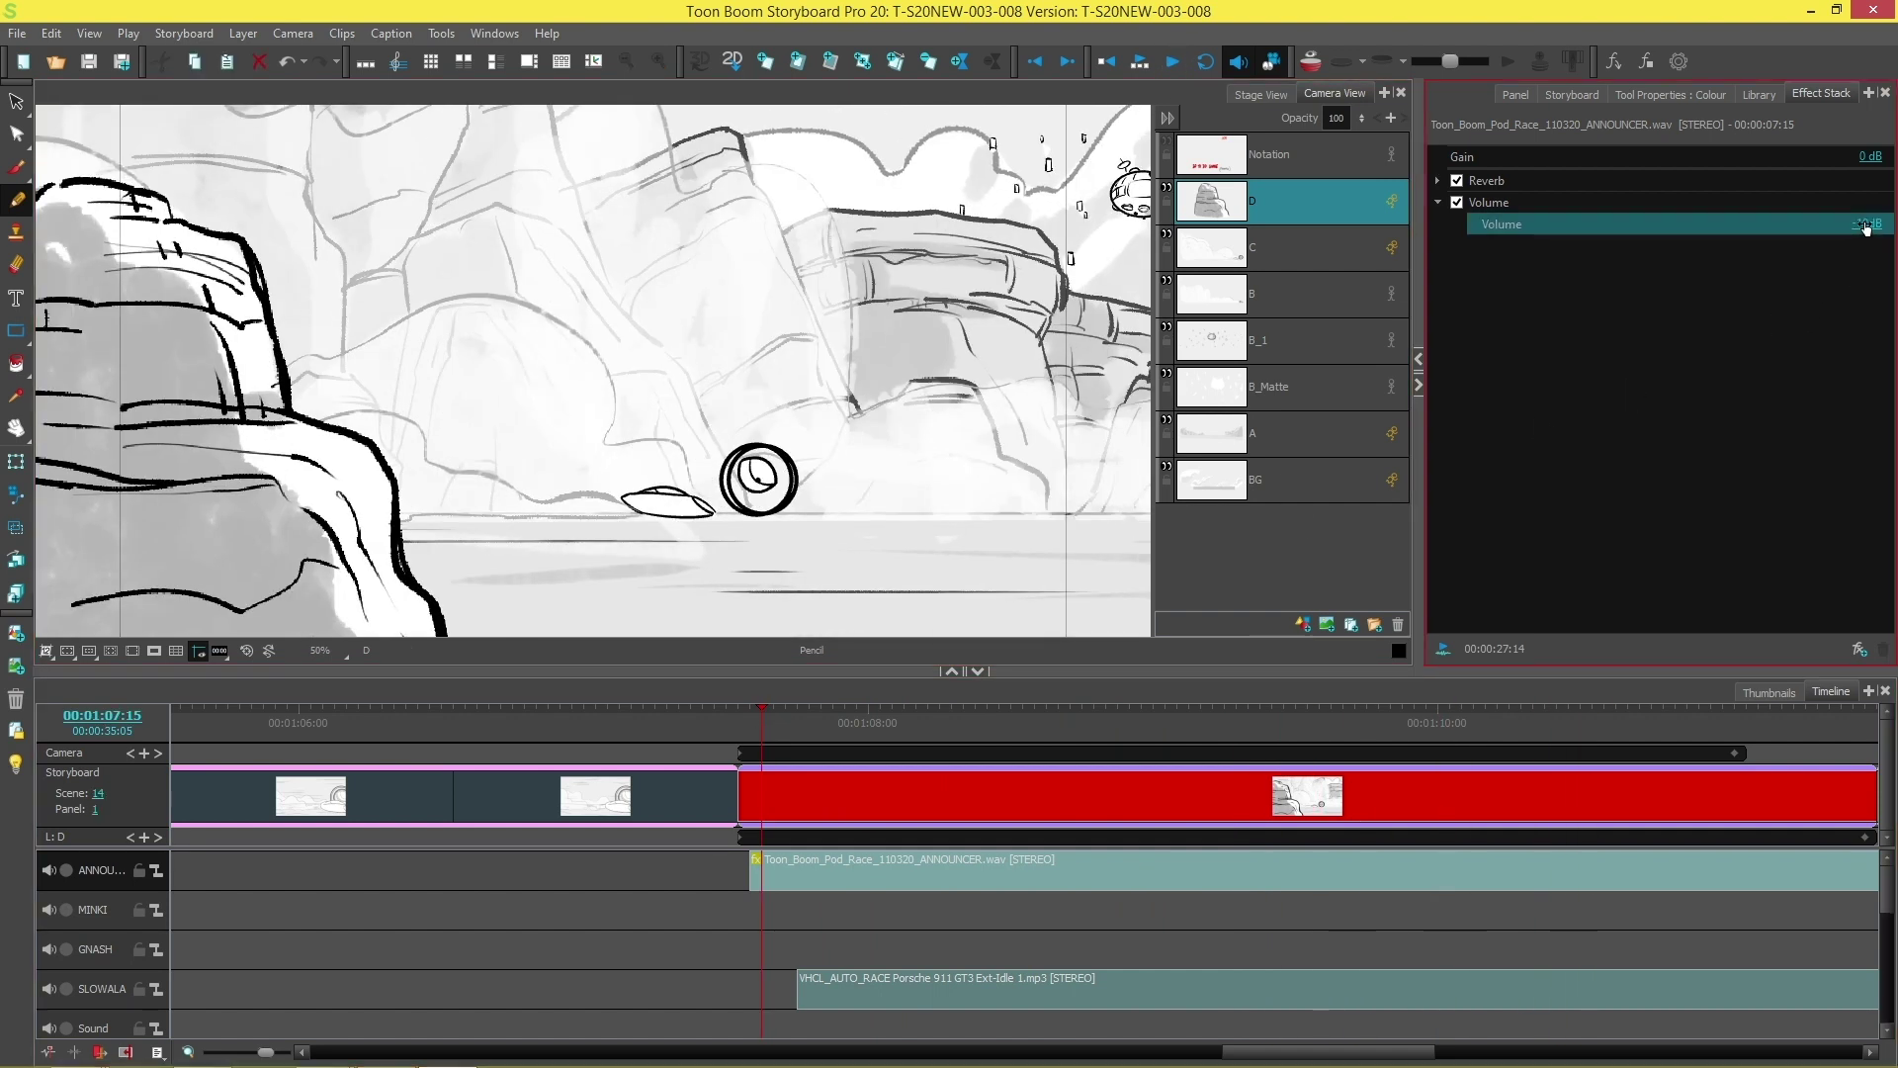
left_click(1849, 224)
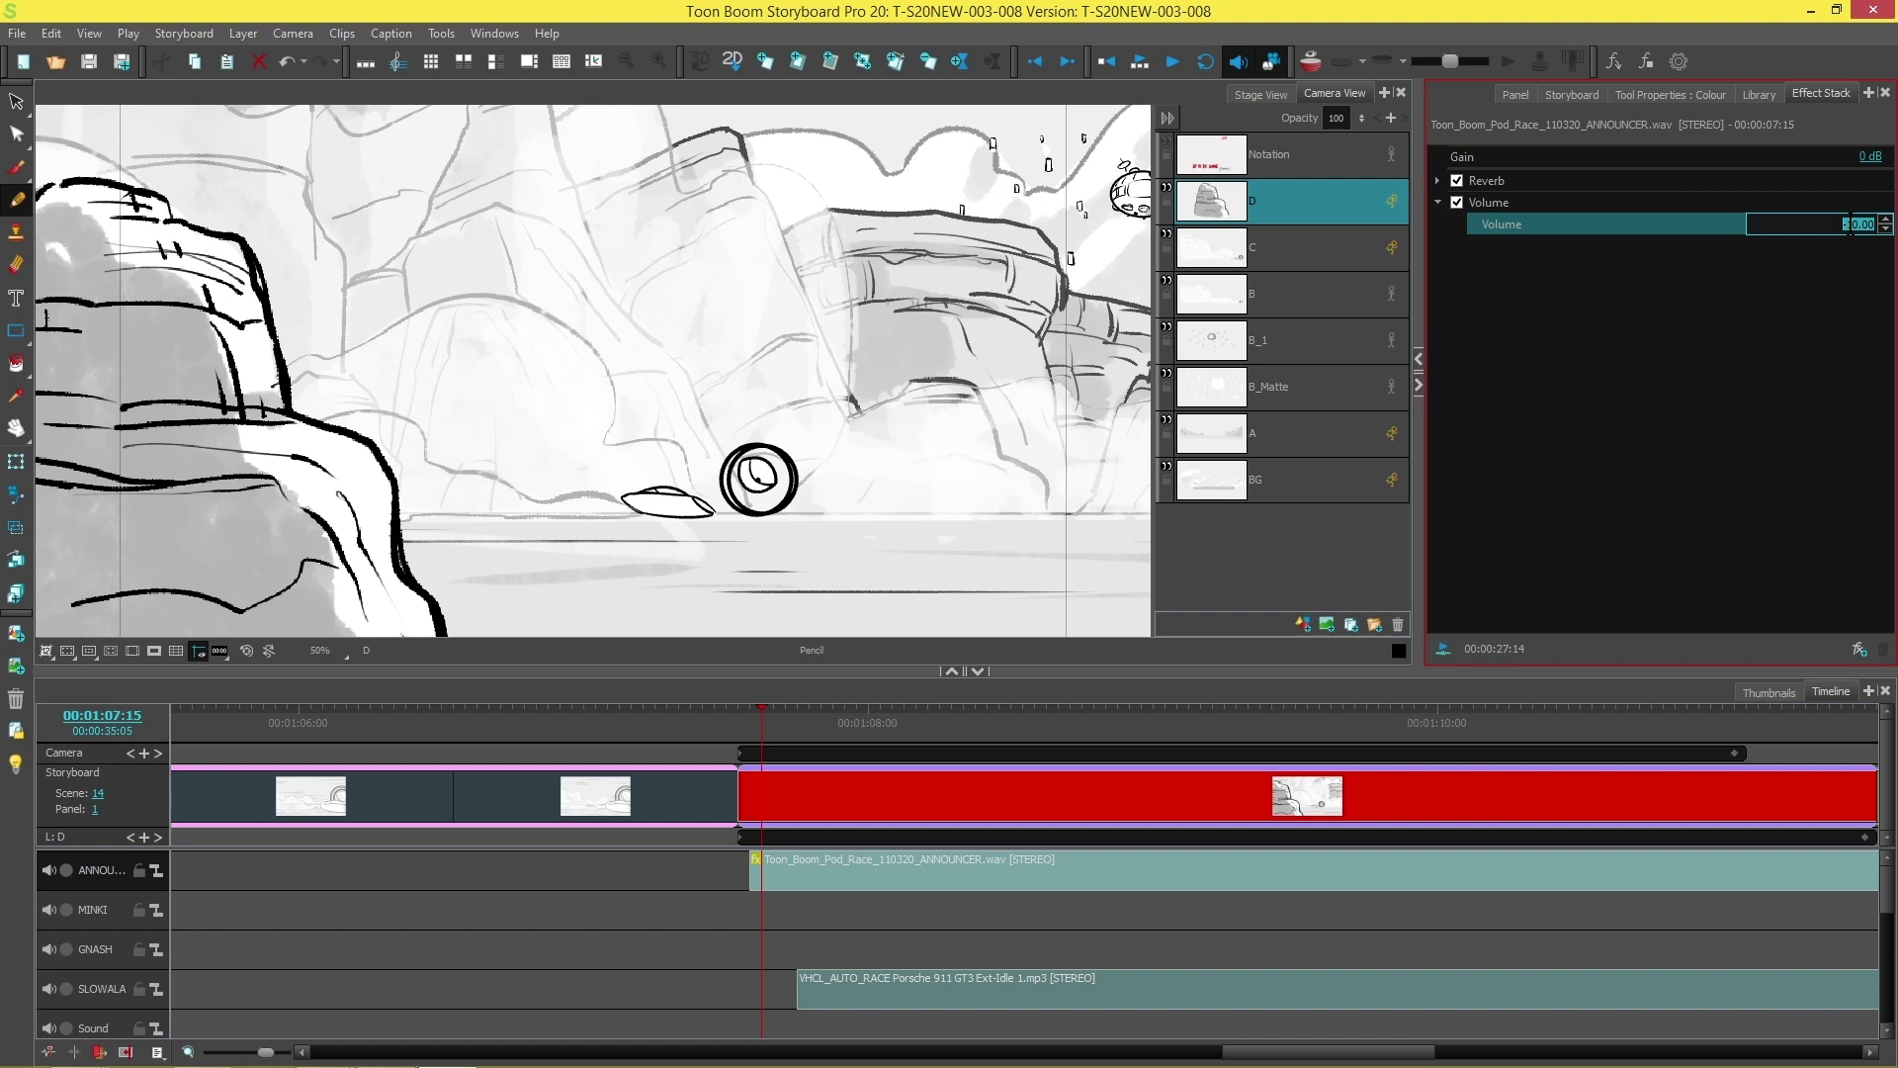
key("BackSpace")
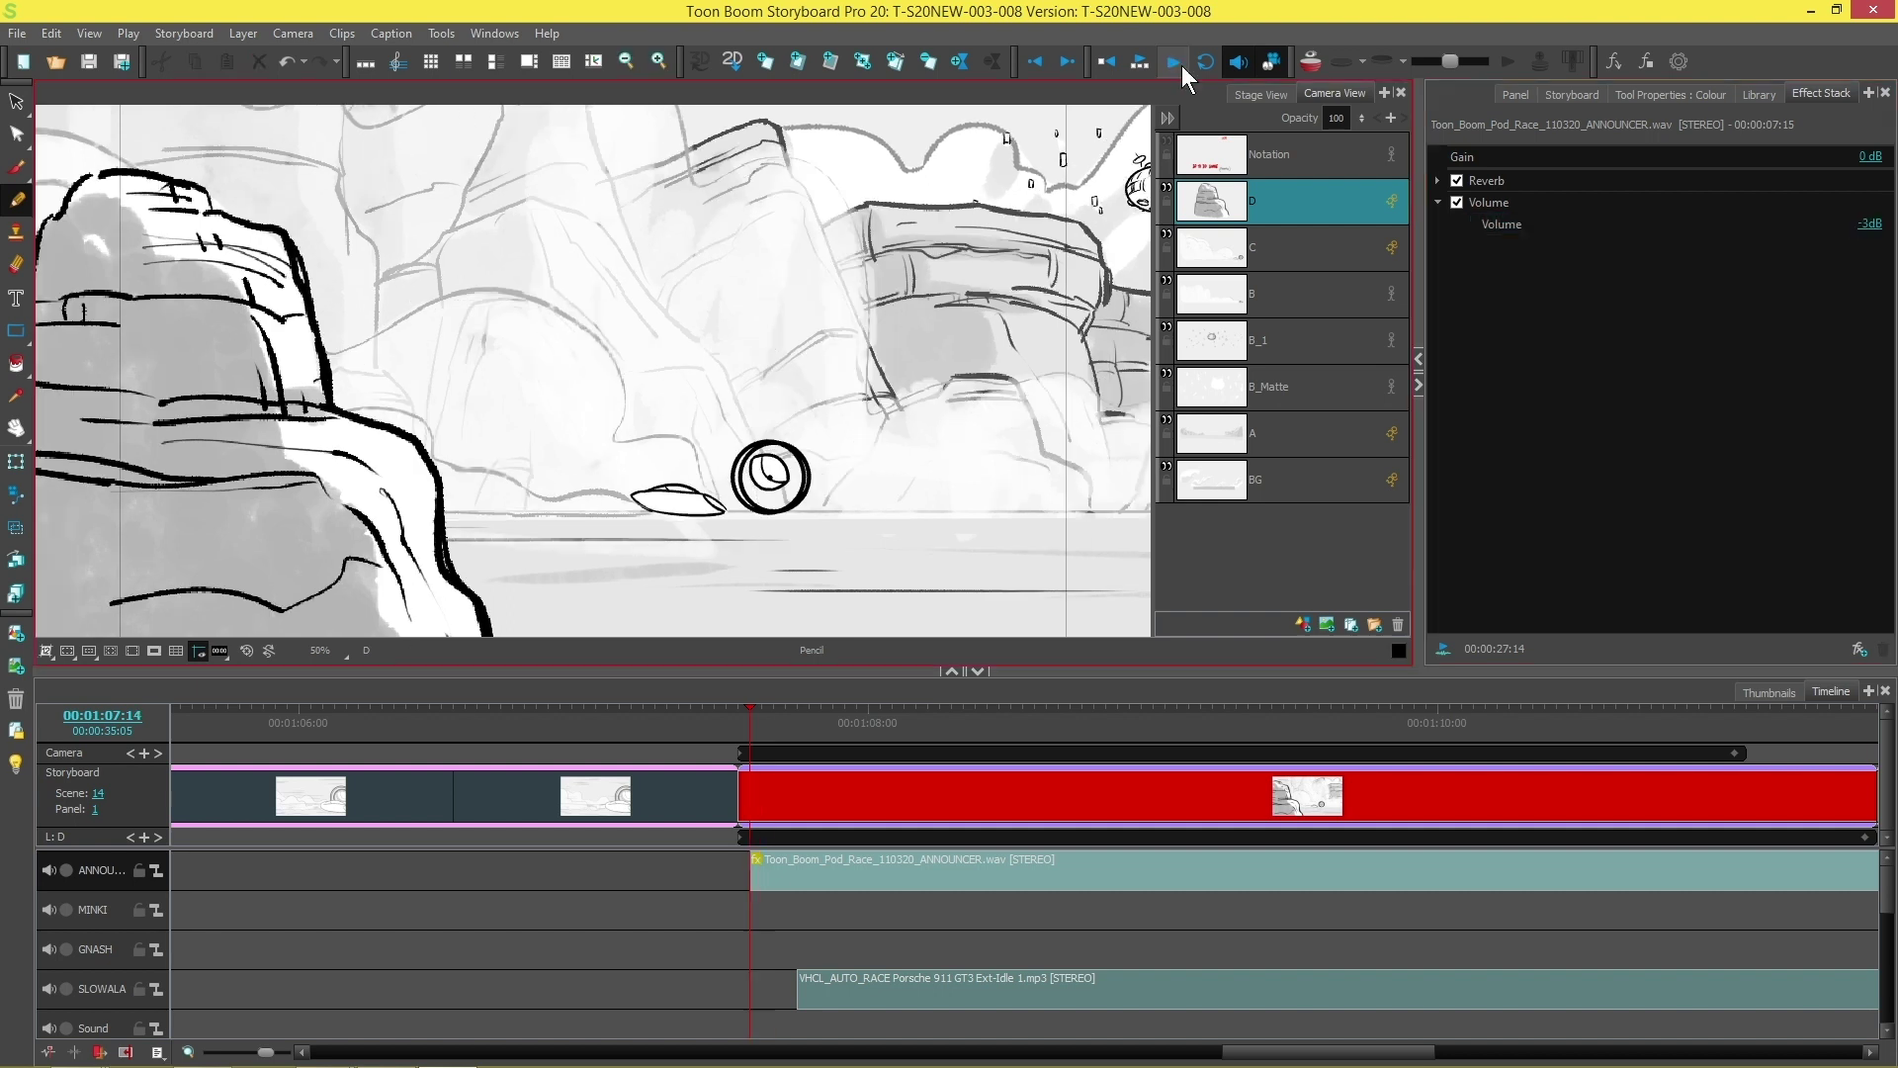
left_click(1180, 65)
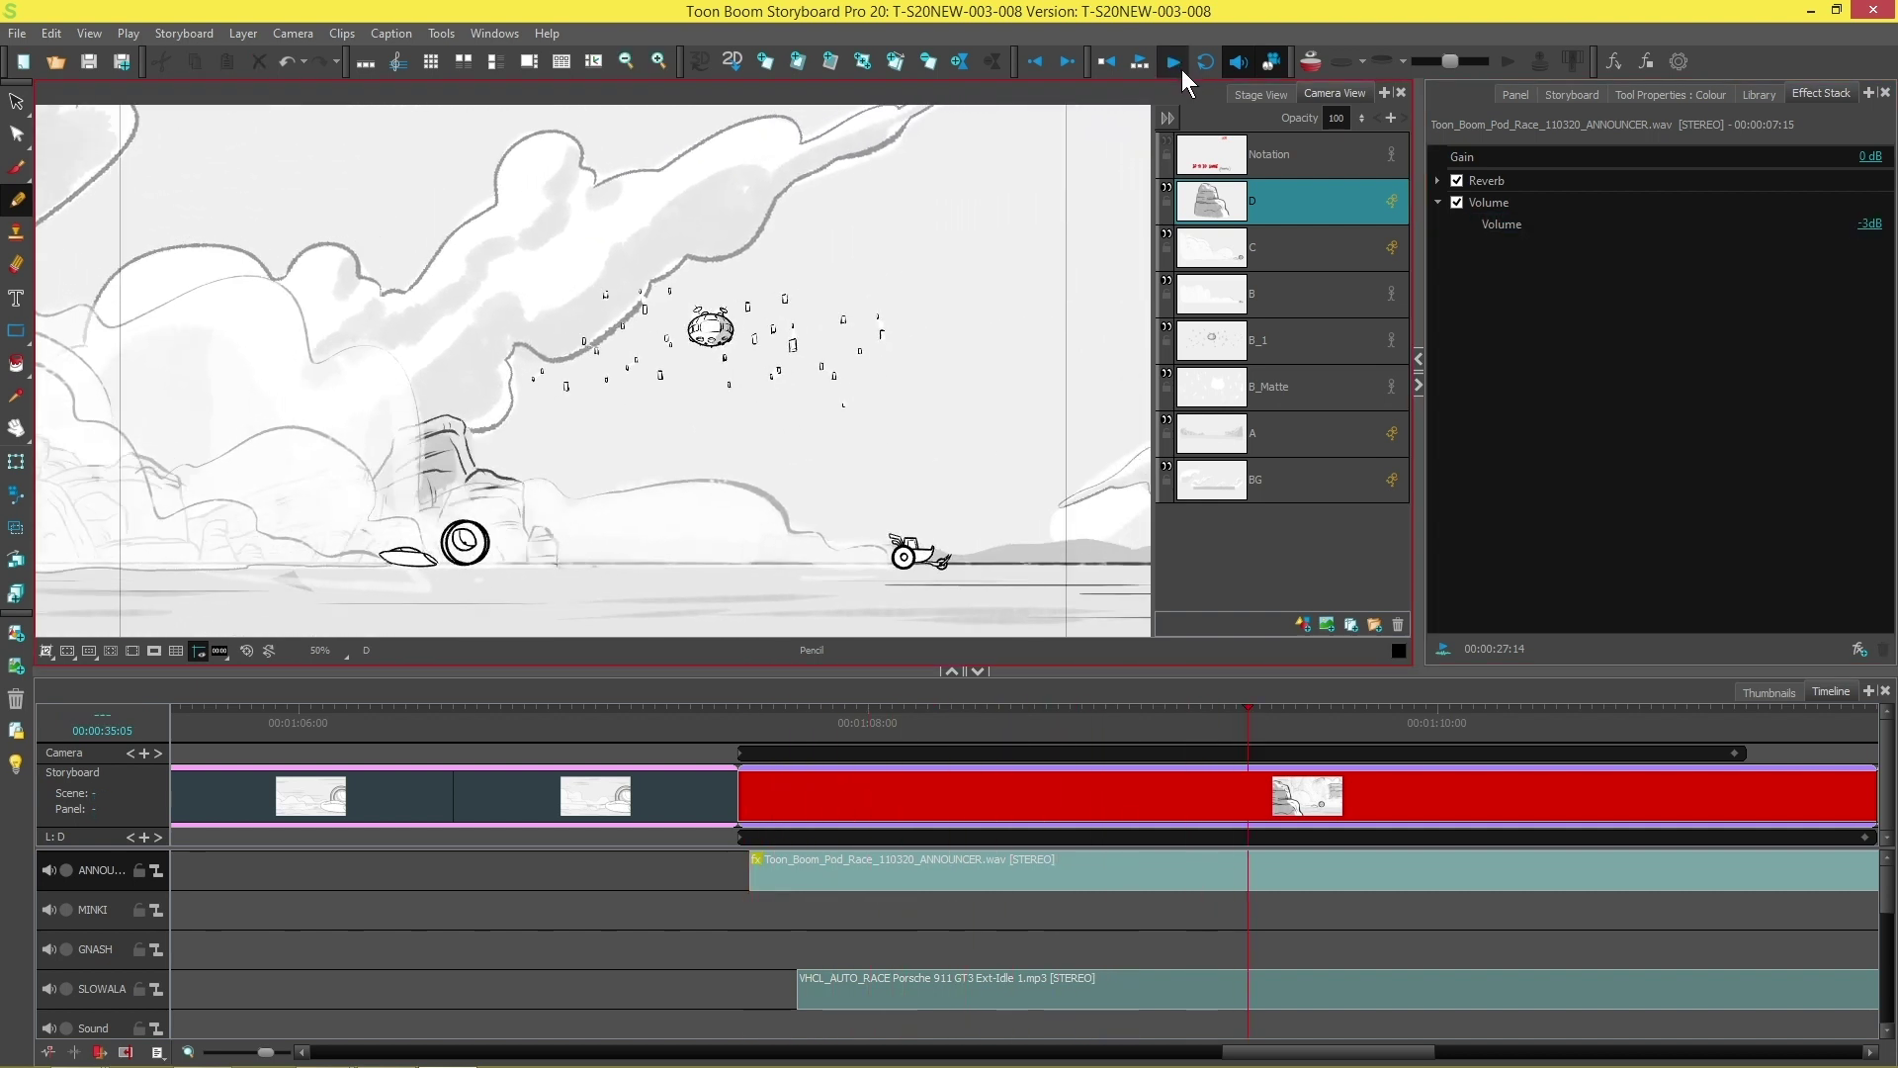
left_click(1172, 61)
mouse_move(799, 719)
left_mouse_down()
mouse_move(1117, 720)
mouse_move(834, 722)
mouse_move(798, 752)
left_mouse_up()
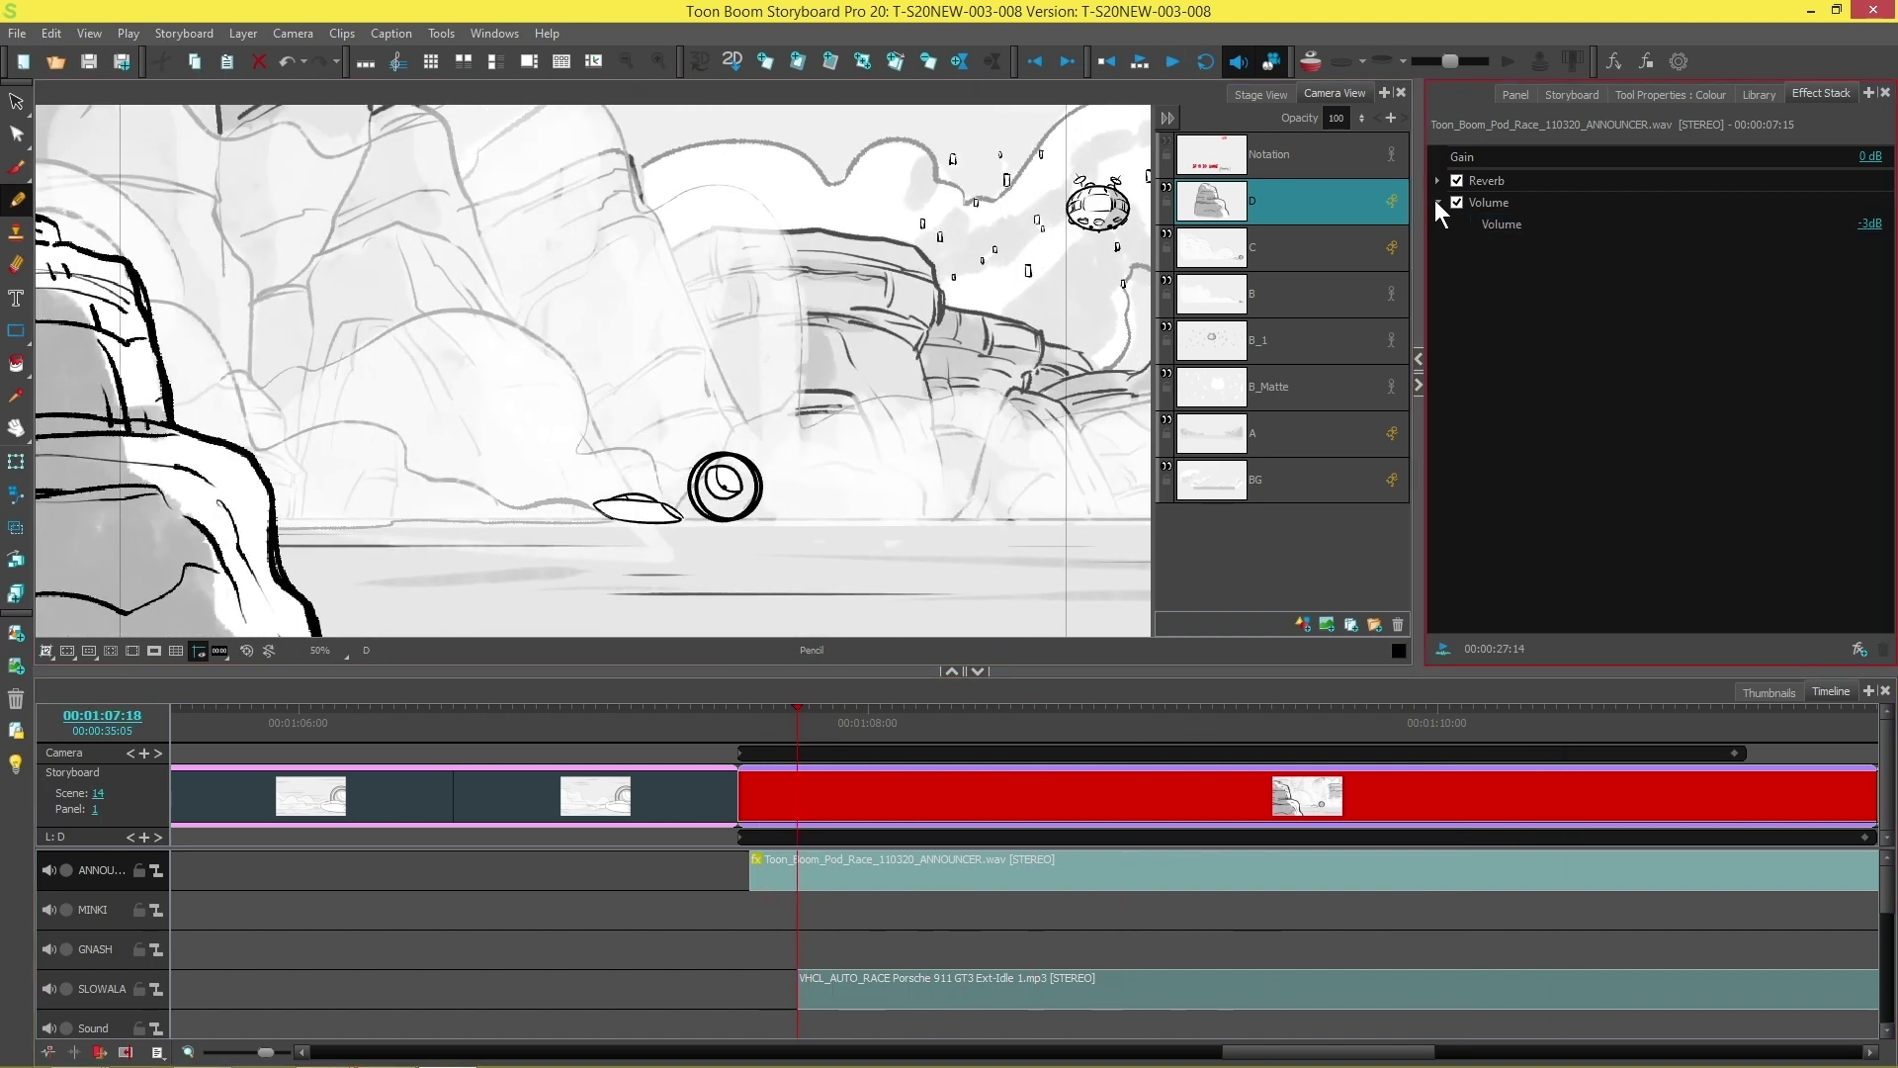
left_click(1436, 202)
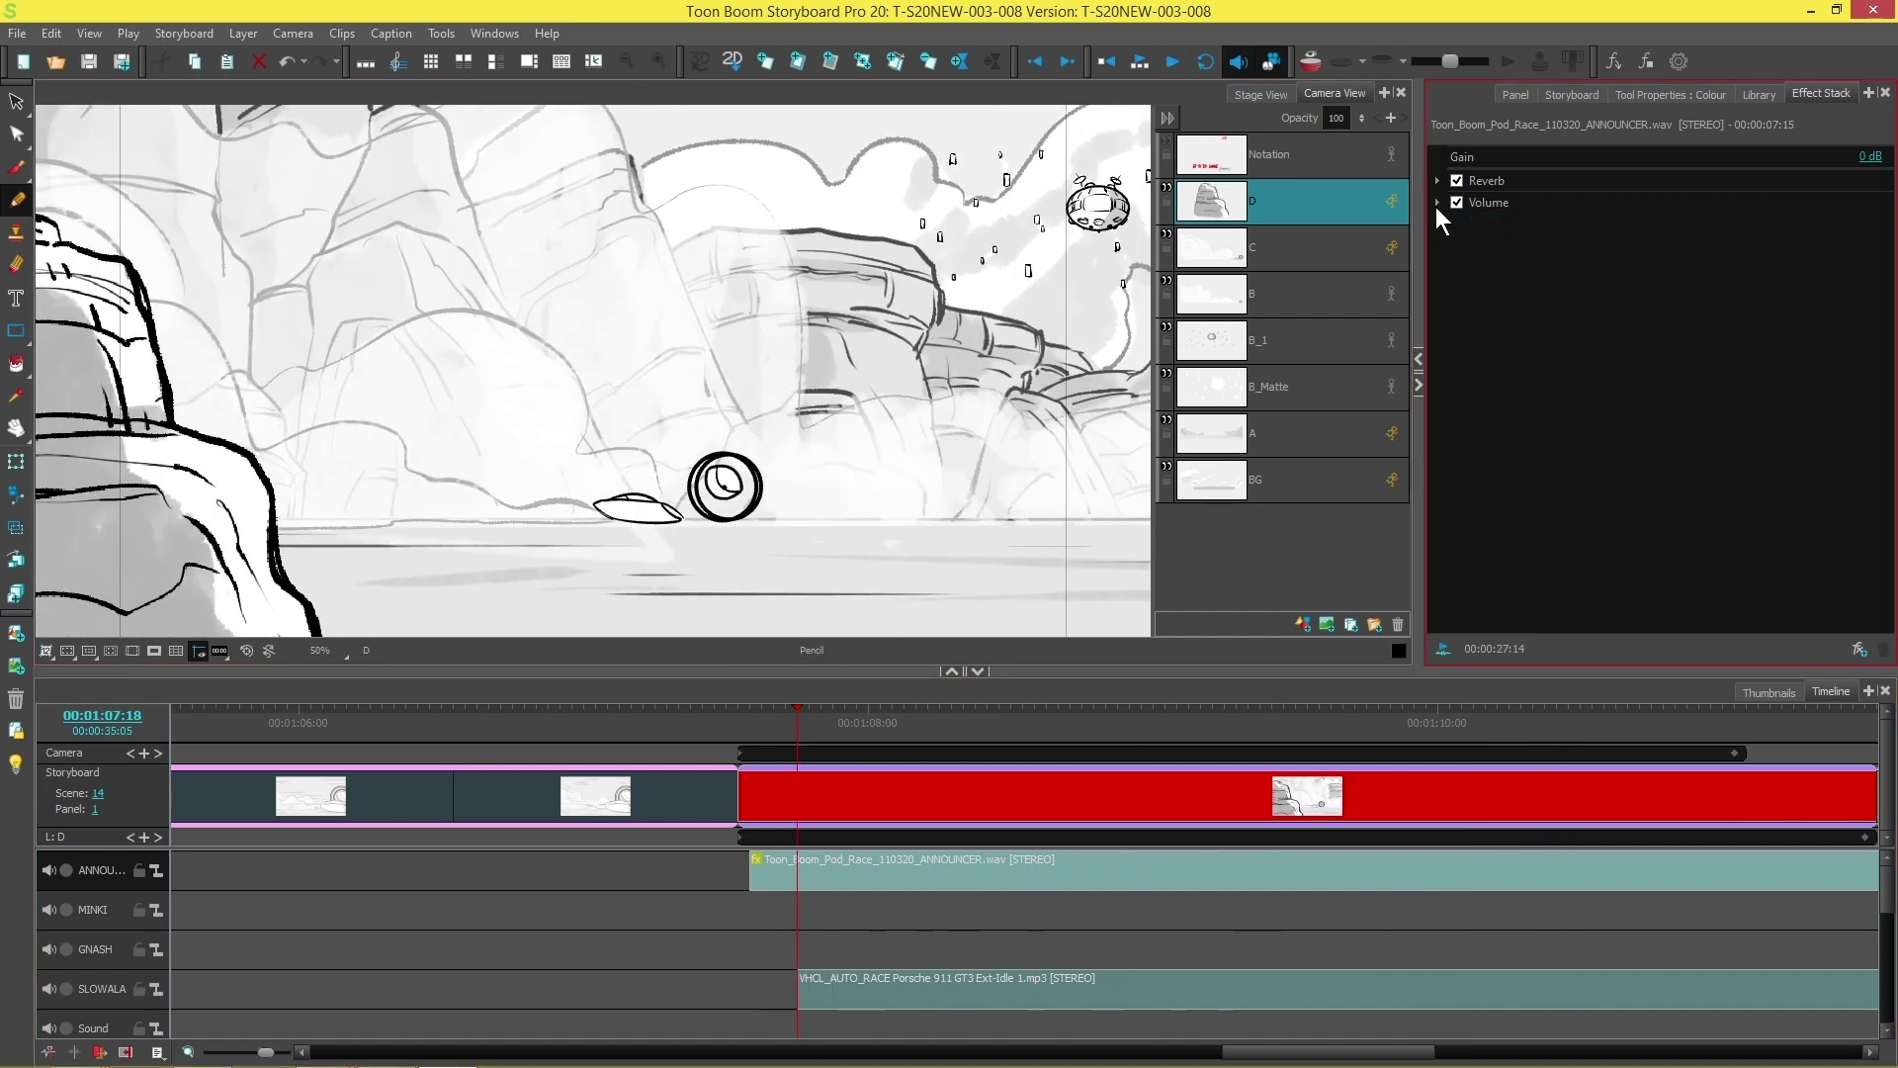
left_click(1532, 199)
left_click(1488, 180)
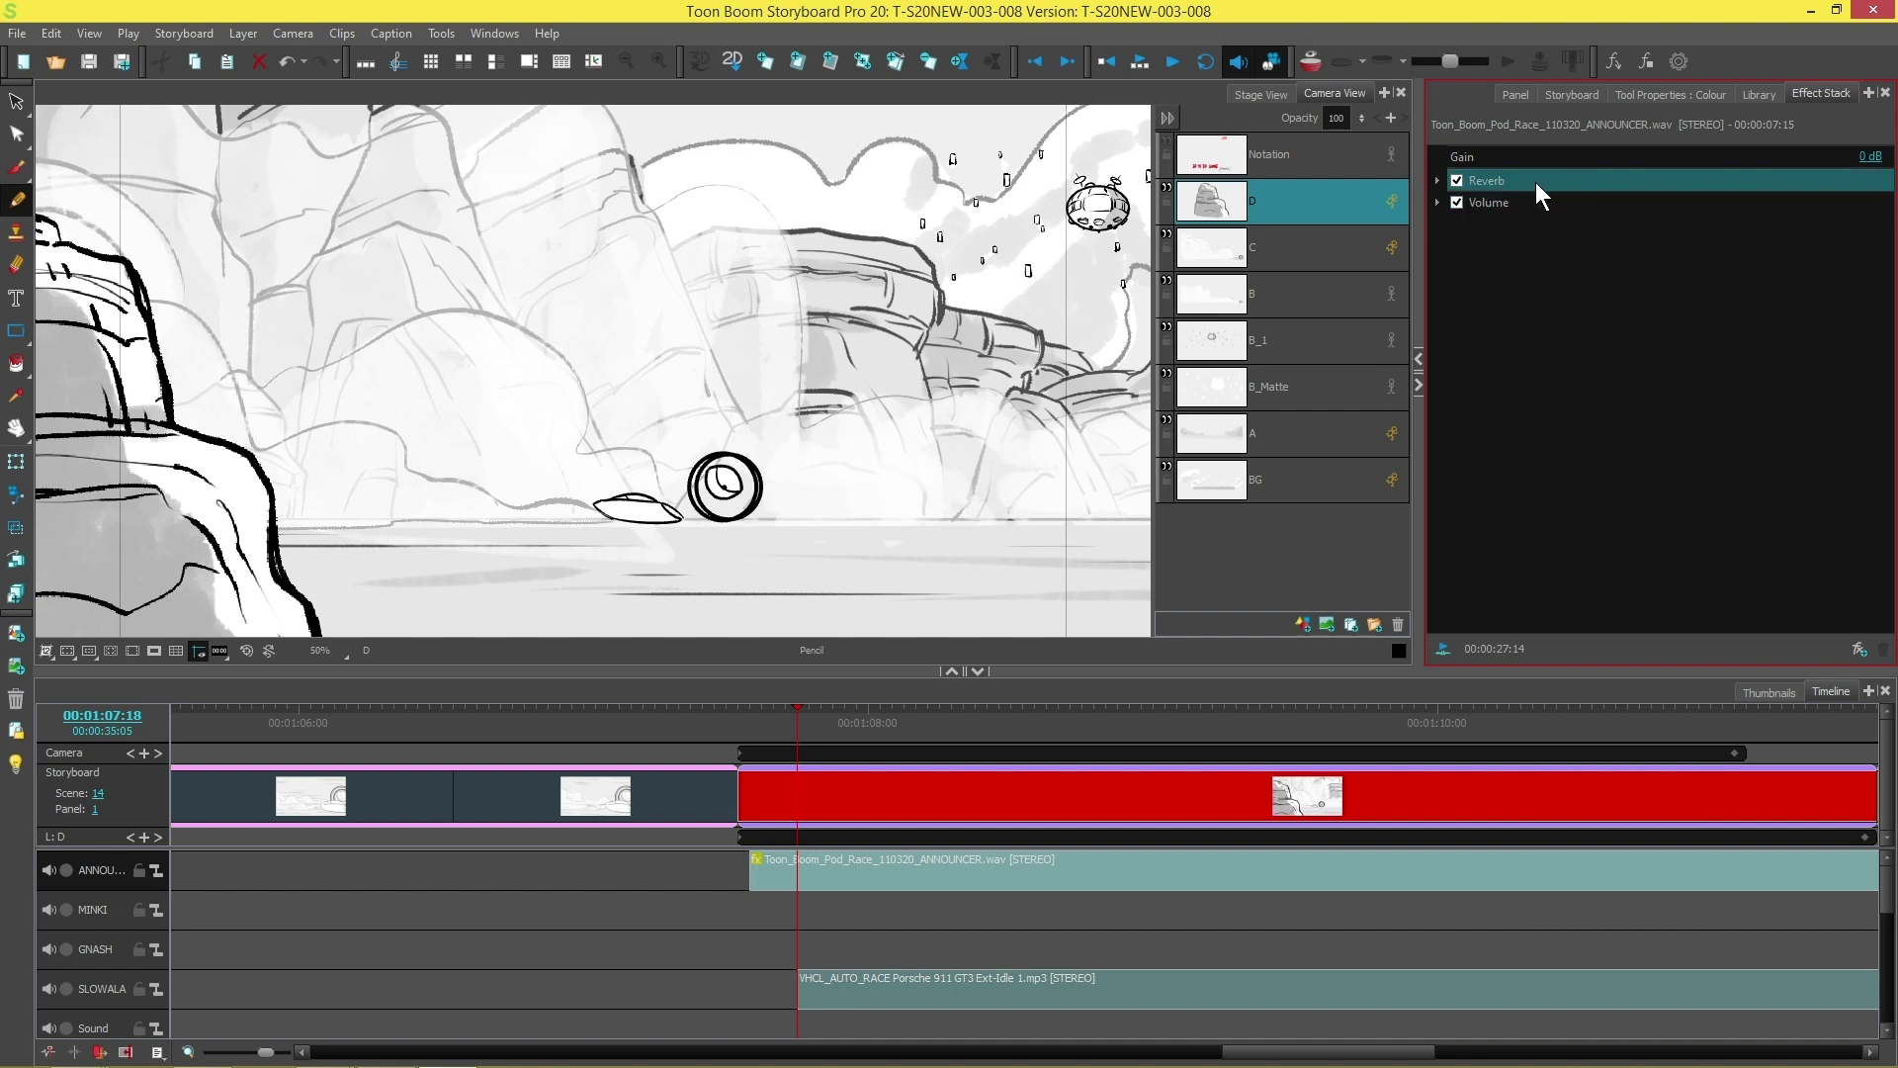
left_click(1073, 830)
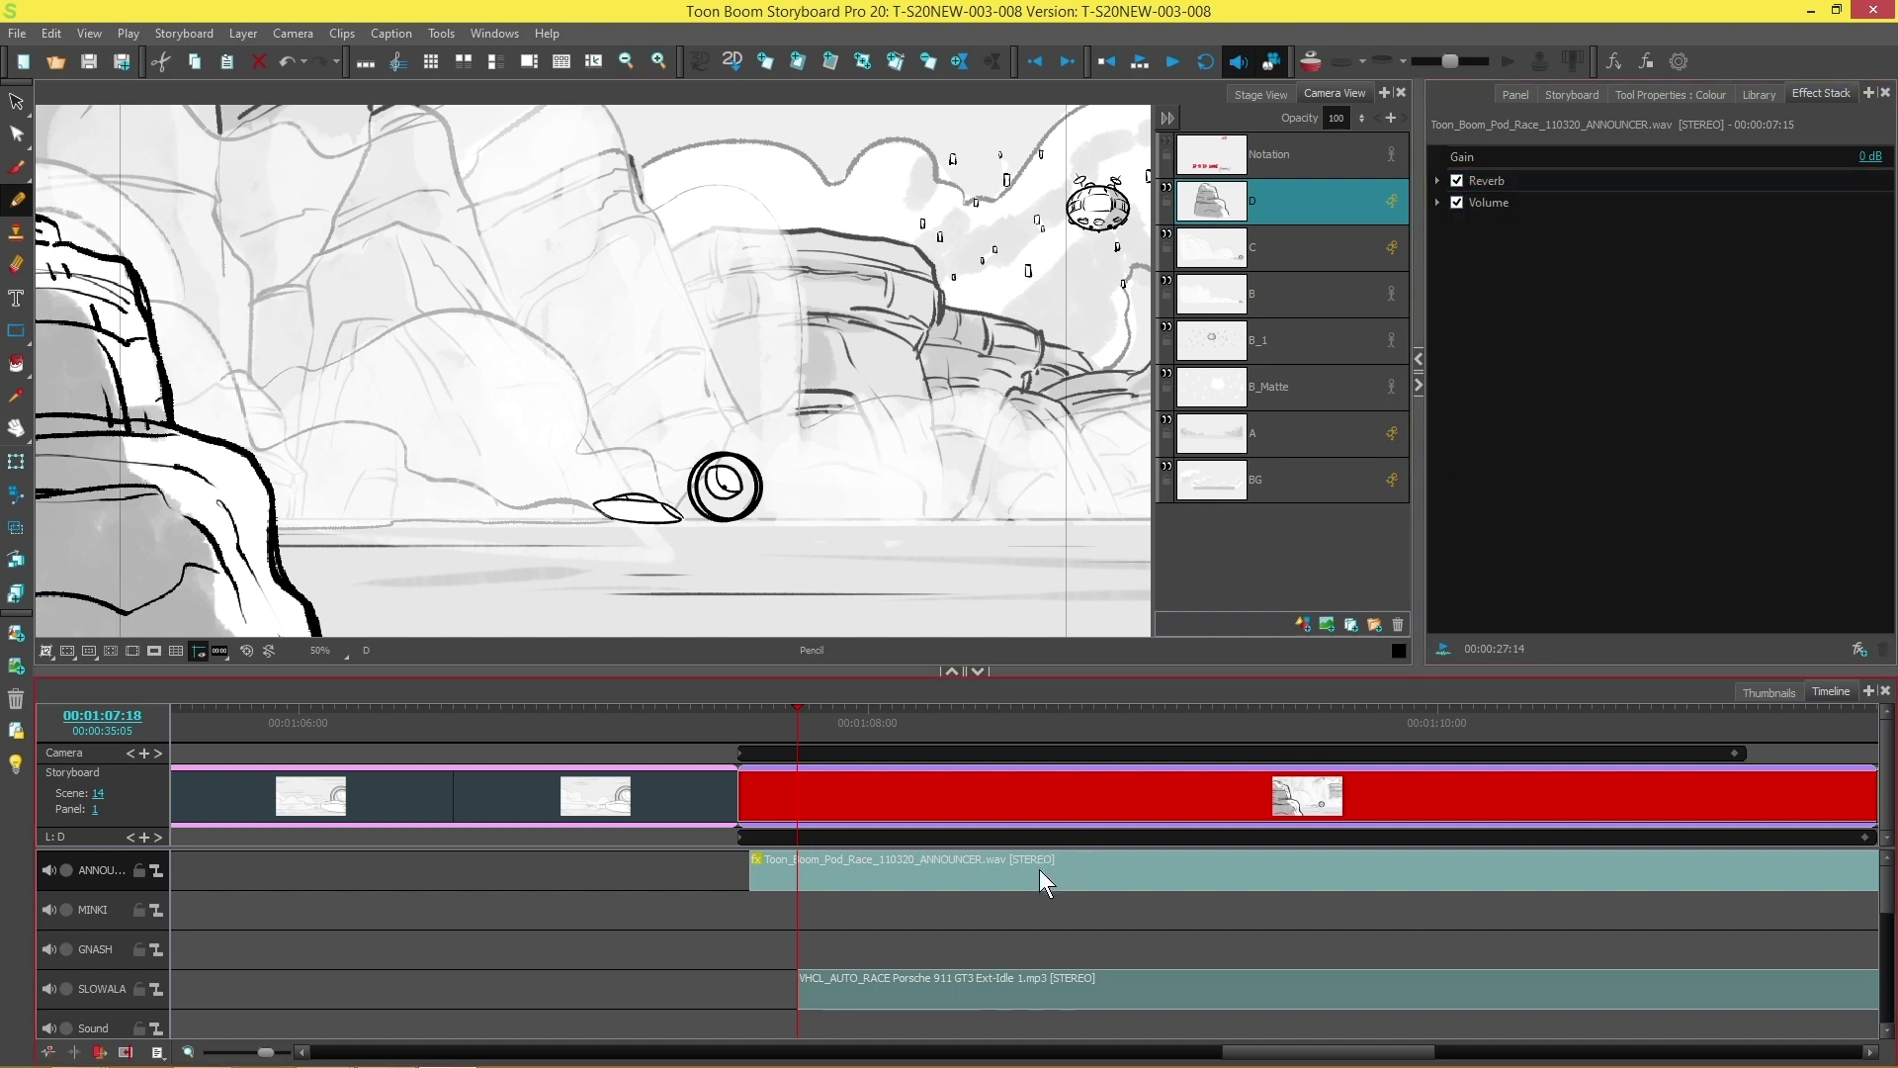
left_click(1538, 200)
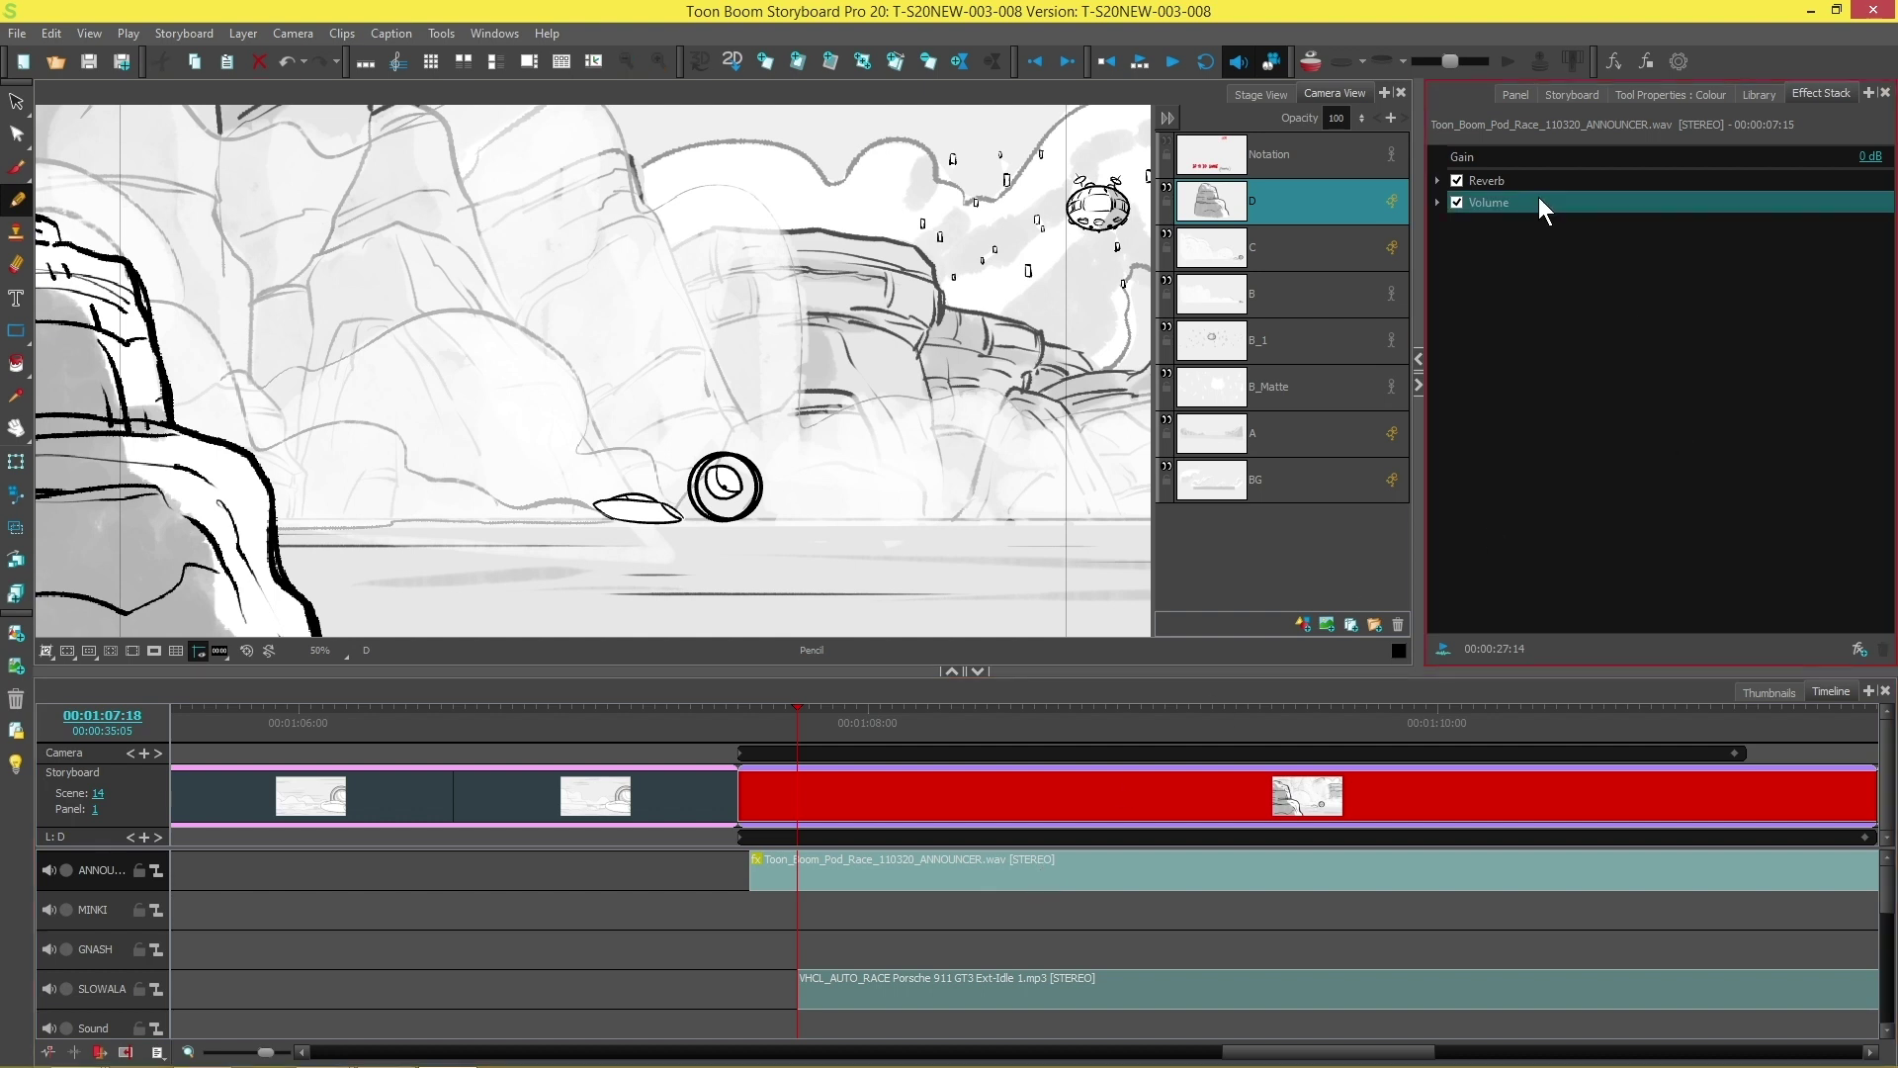
left_click(1509, 178)
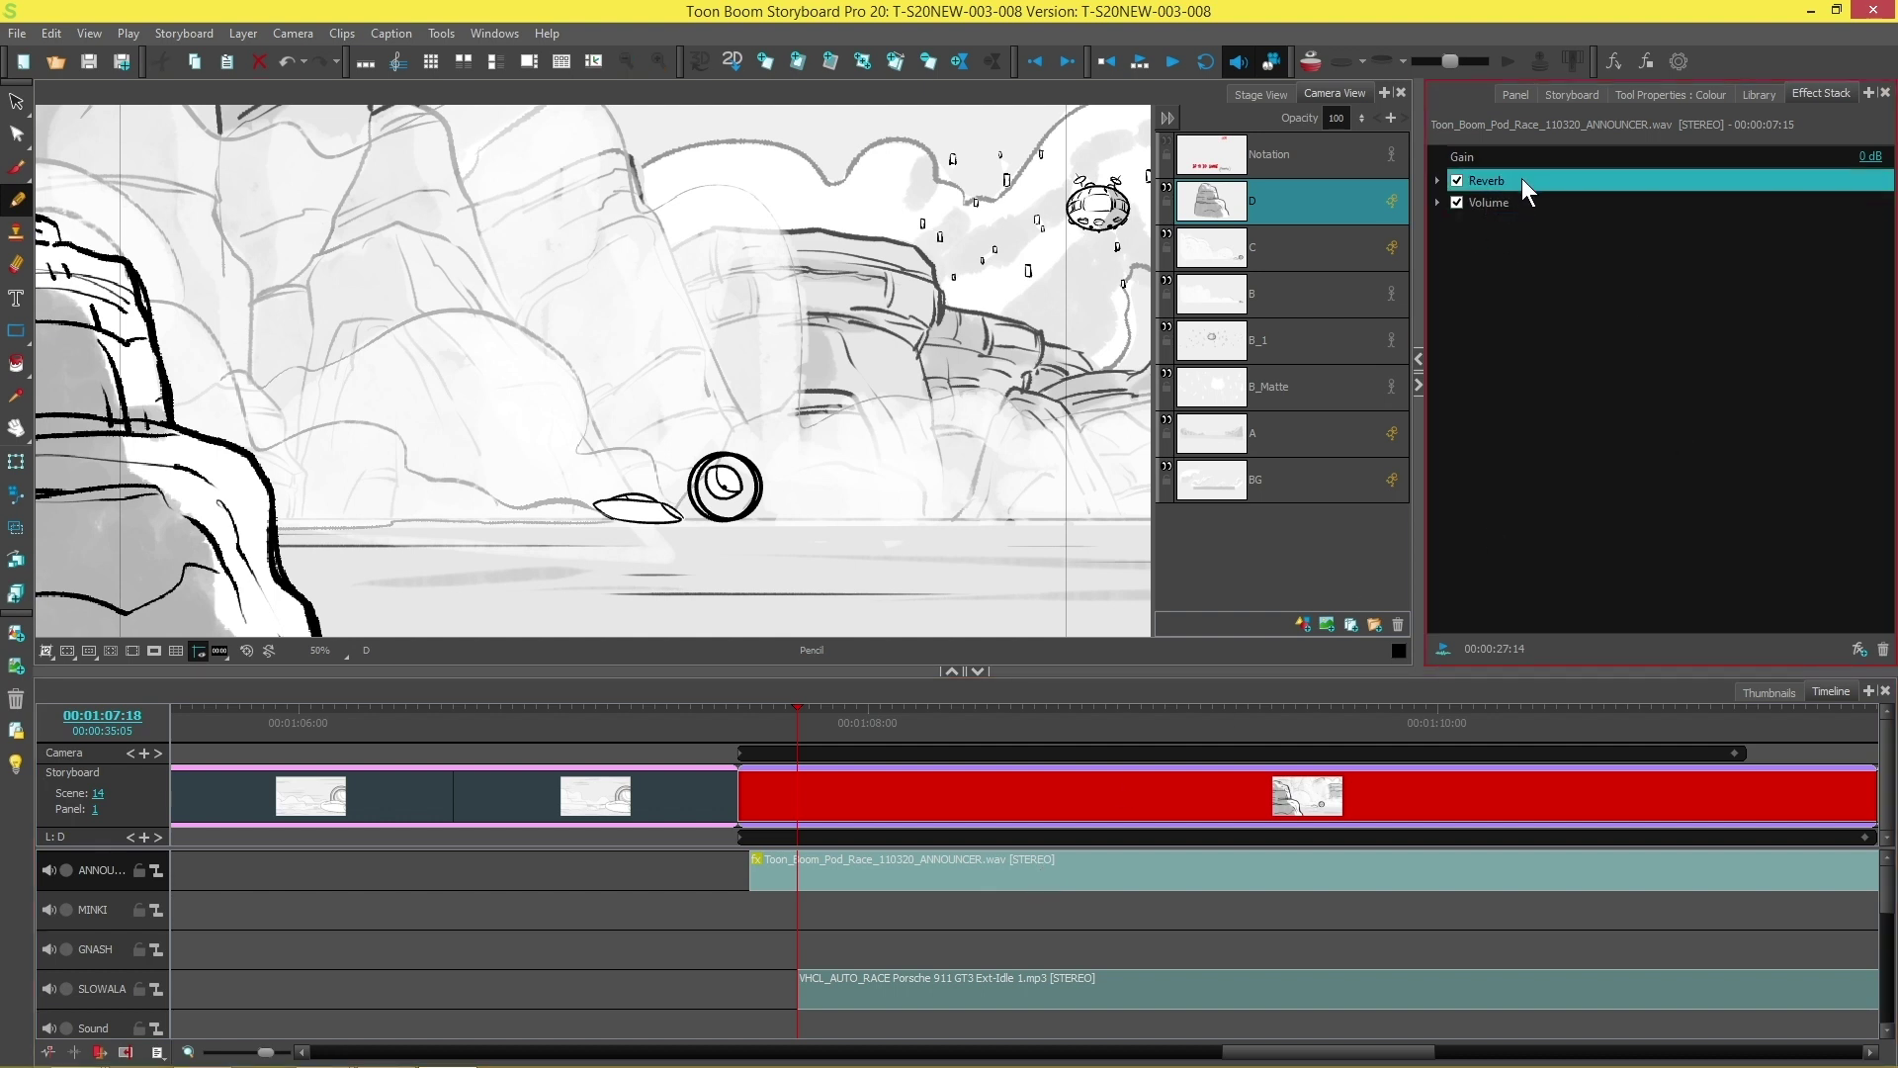
left_click(1524, 155)
left_click(1464, 206)
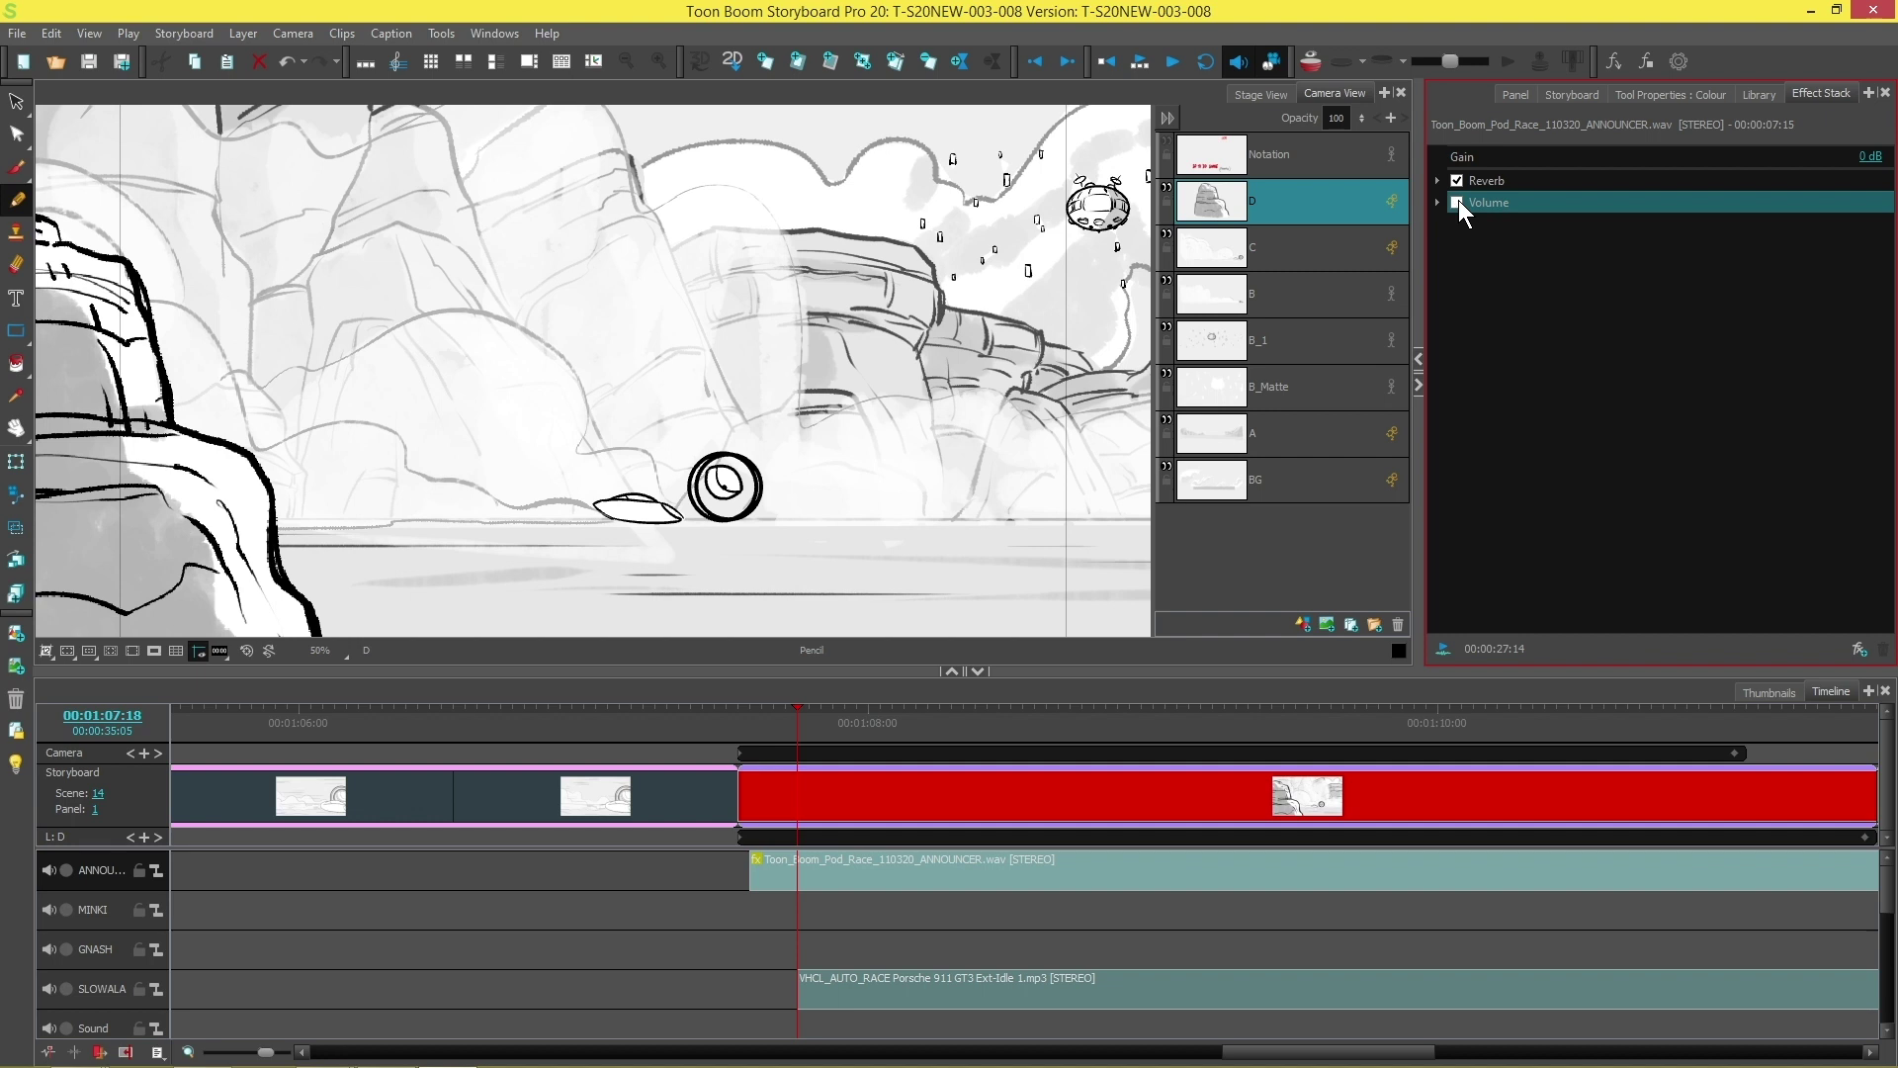
left_click(1457, 205, "ctrl")
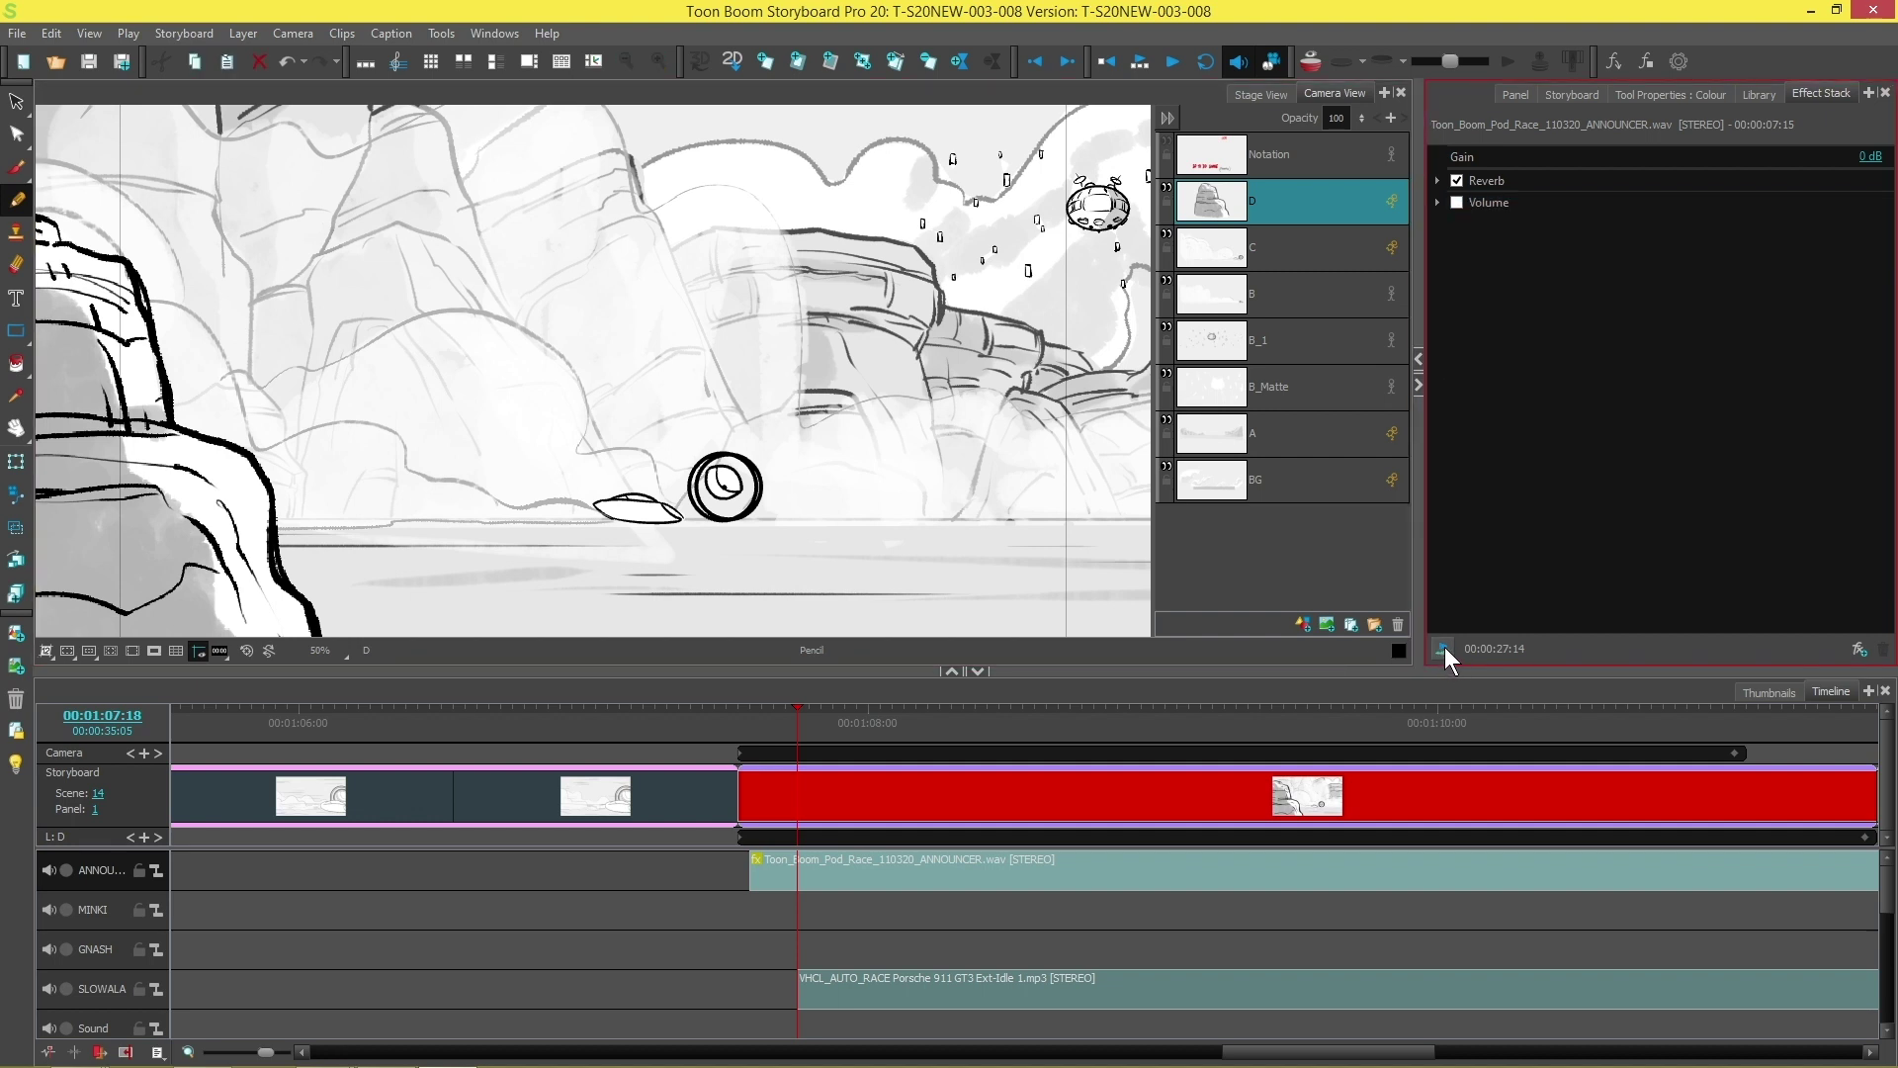
left_click(1461, 206)
left_click(1457, 203)
left_click(1524, 198)
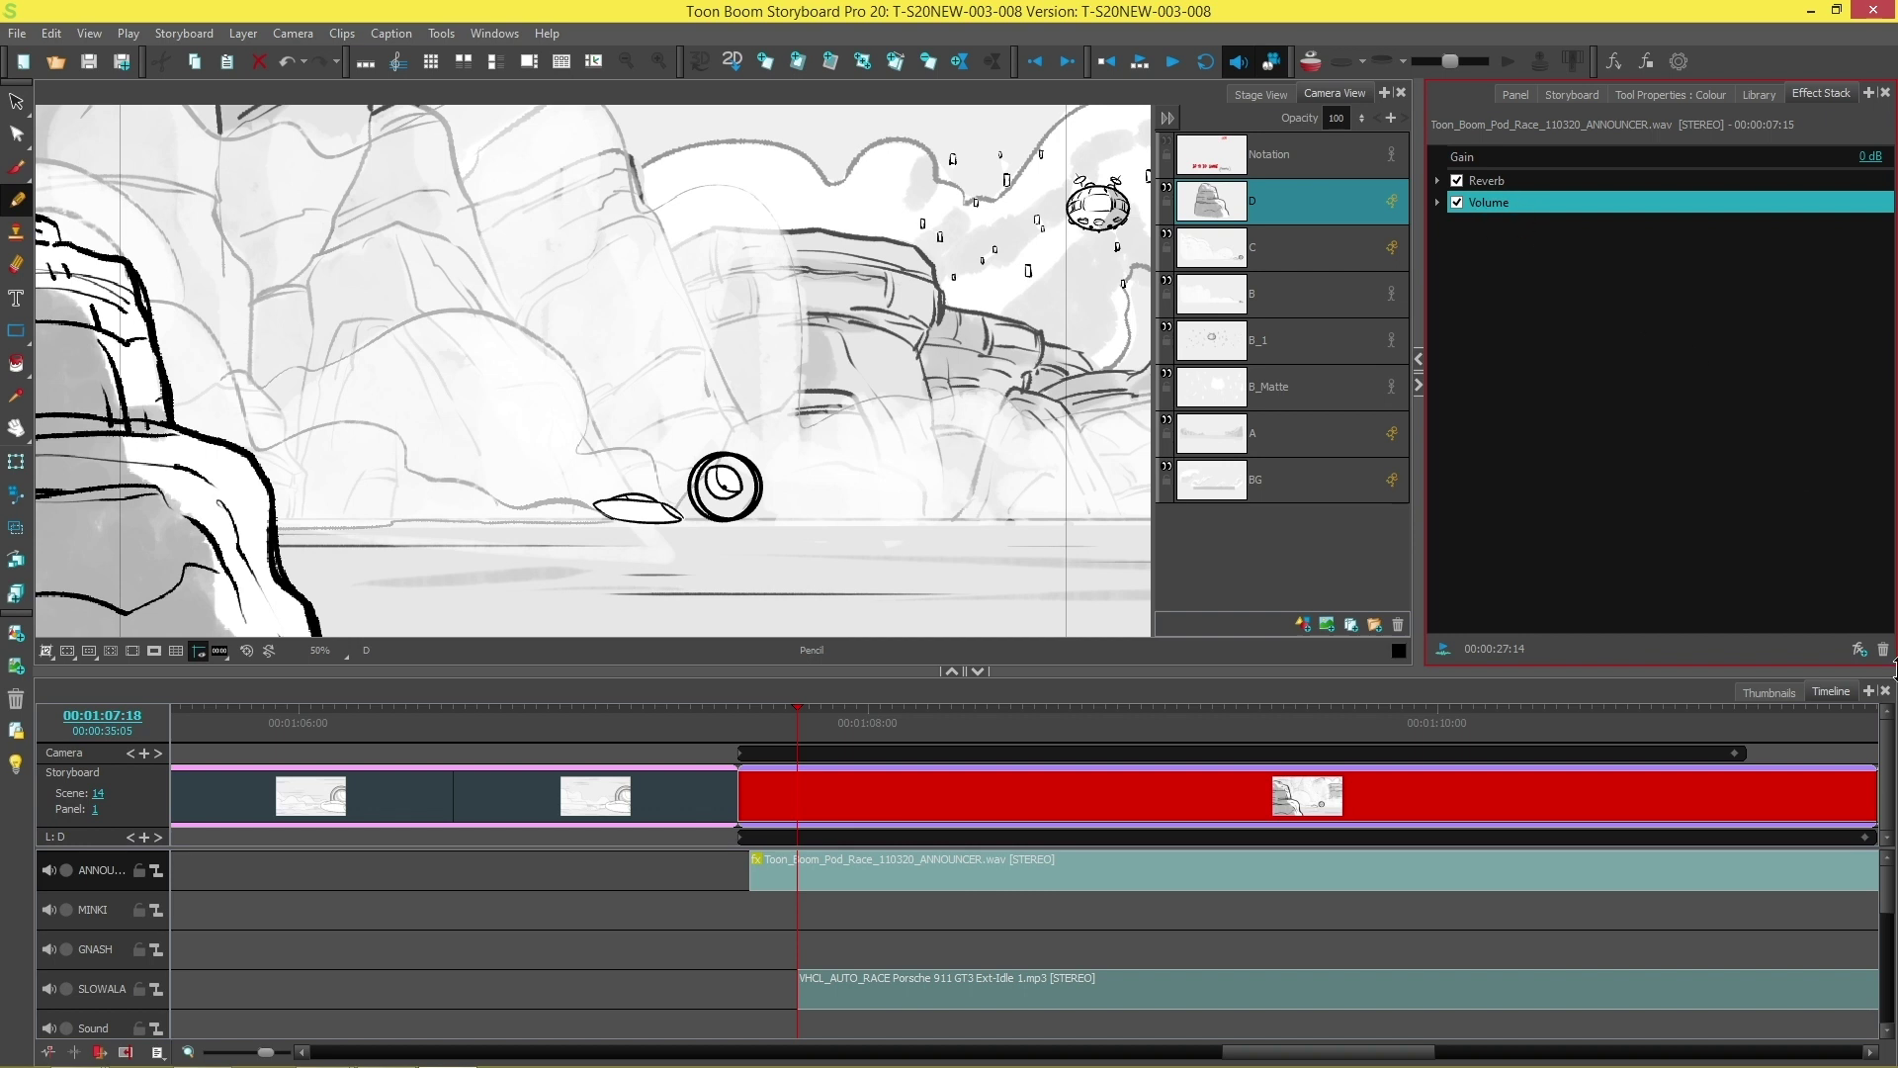
left_click(1883, 651)
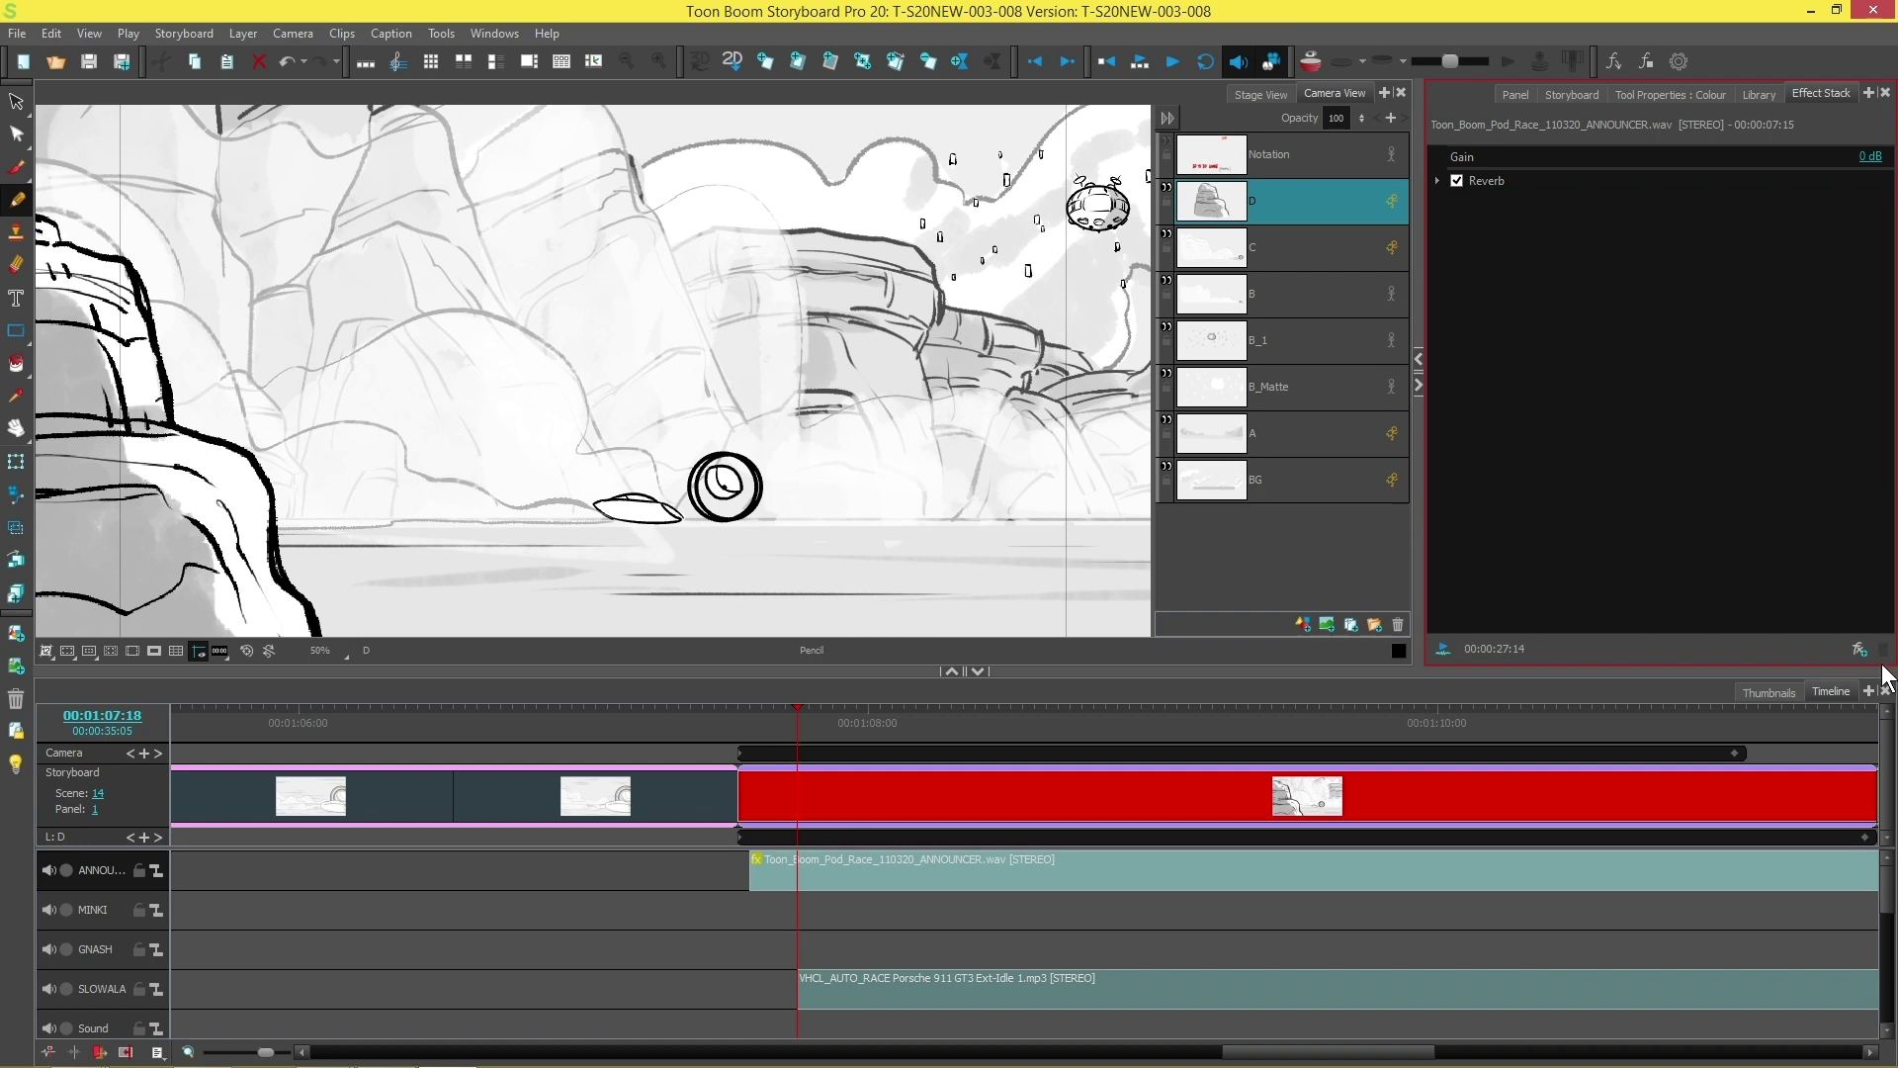
key("ctrl+z")
left_click(1461, 157)
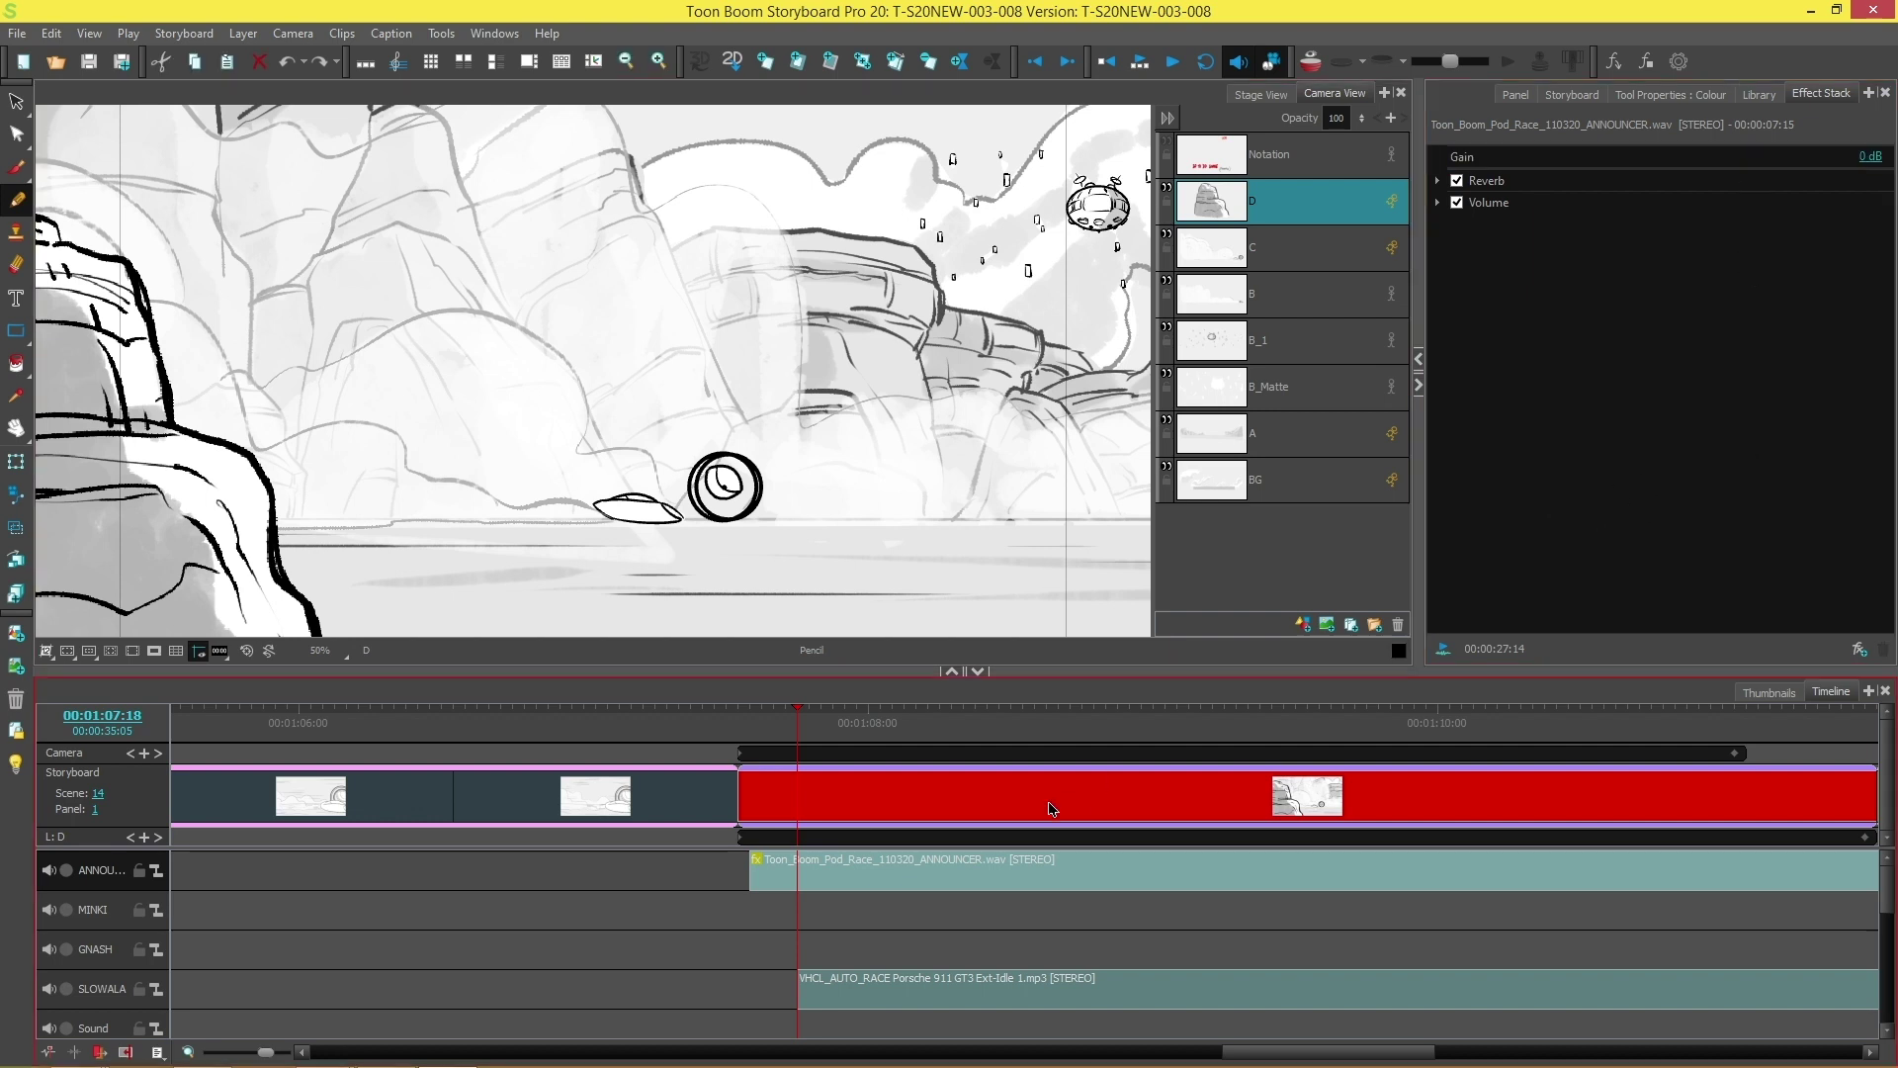
right_click(907, 866)
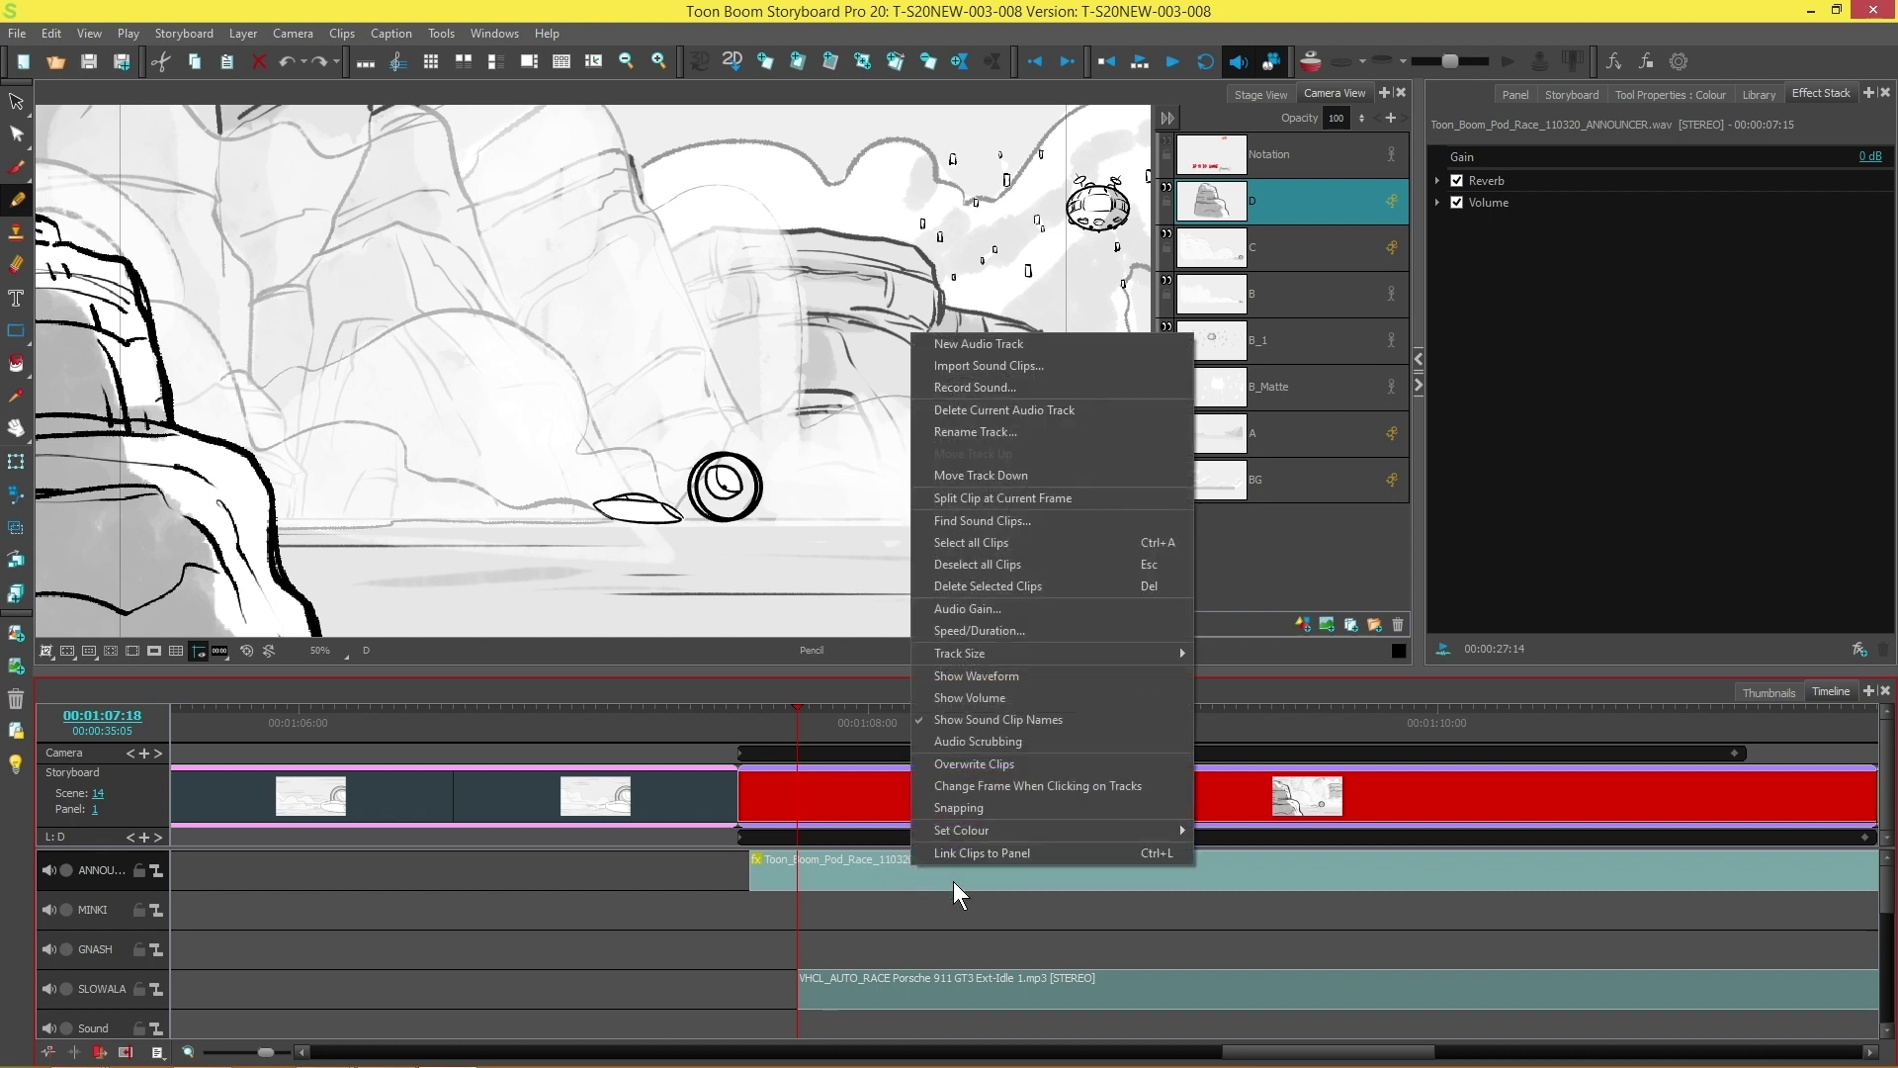
left_click(983, 630)
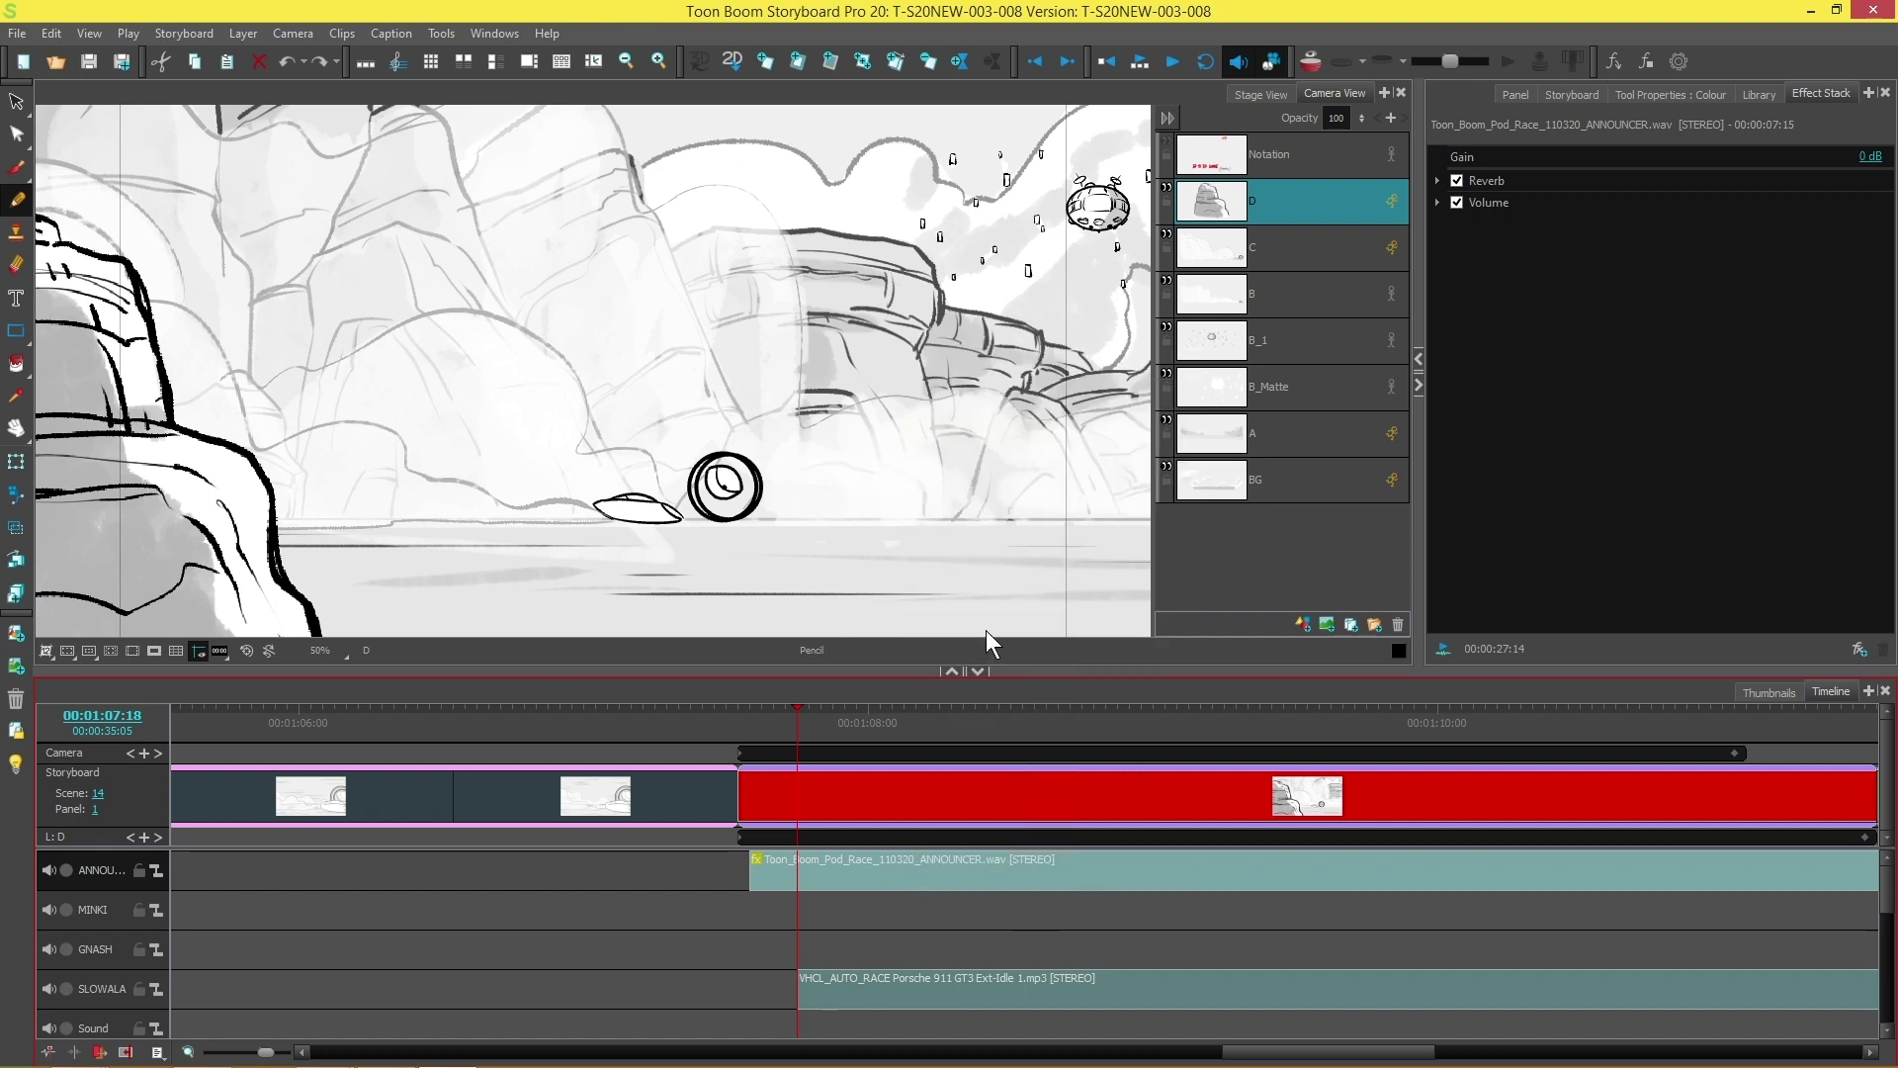
left_click_drag(951, 435, 997, 372)
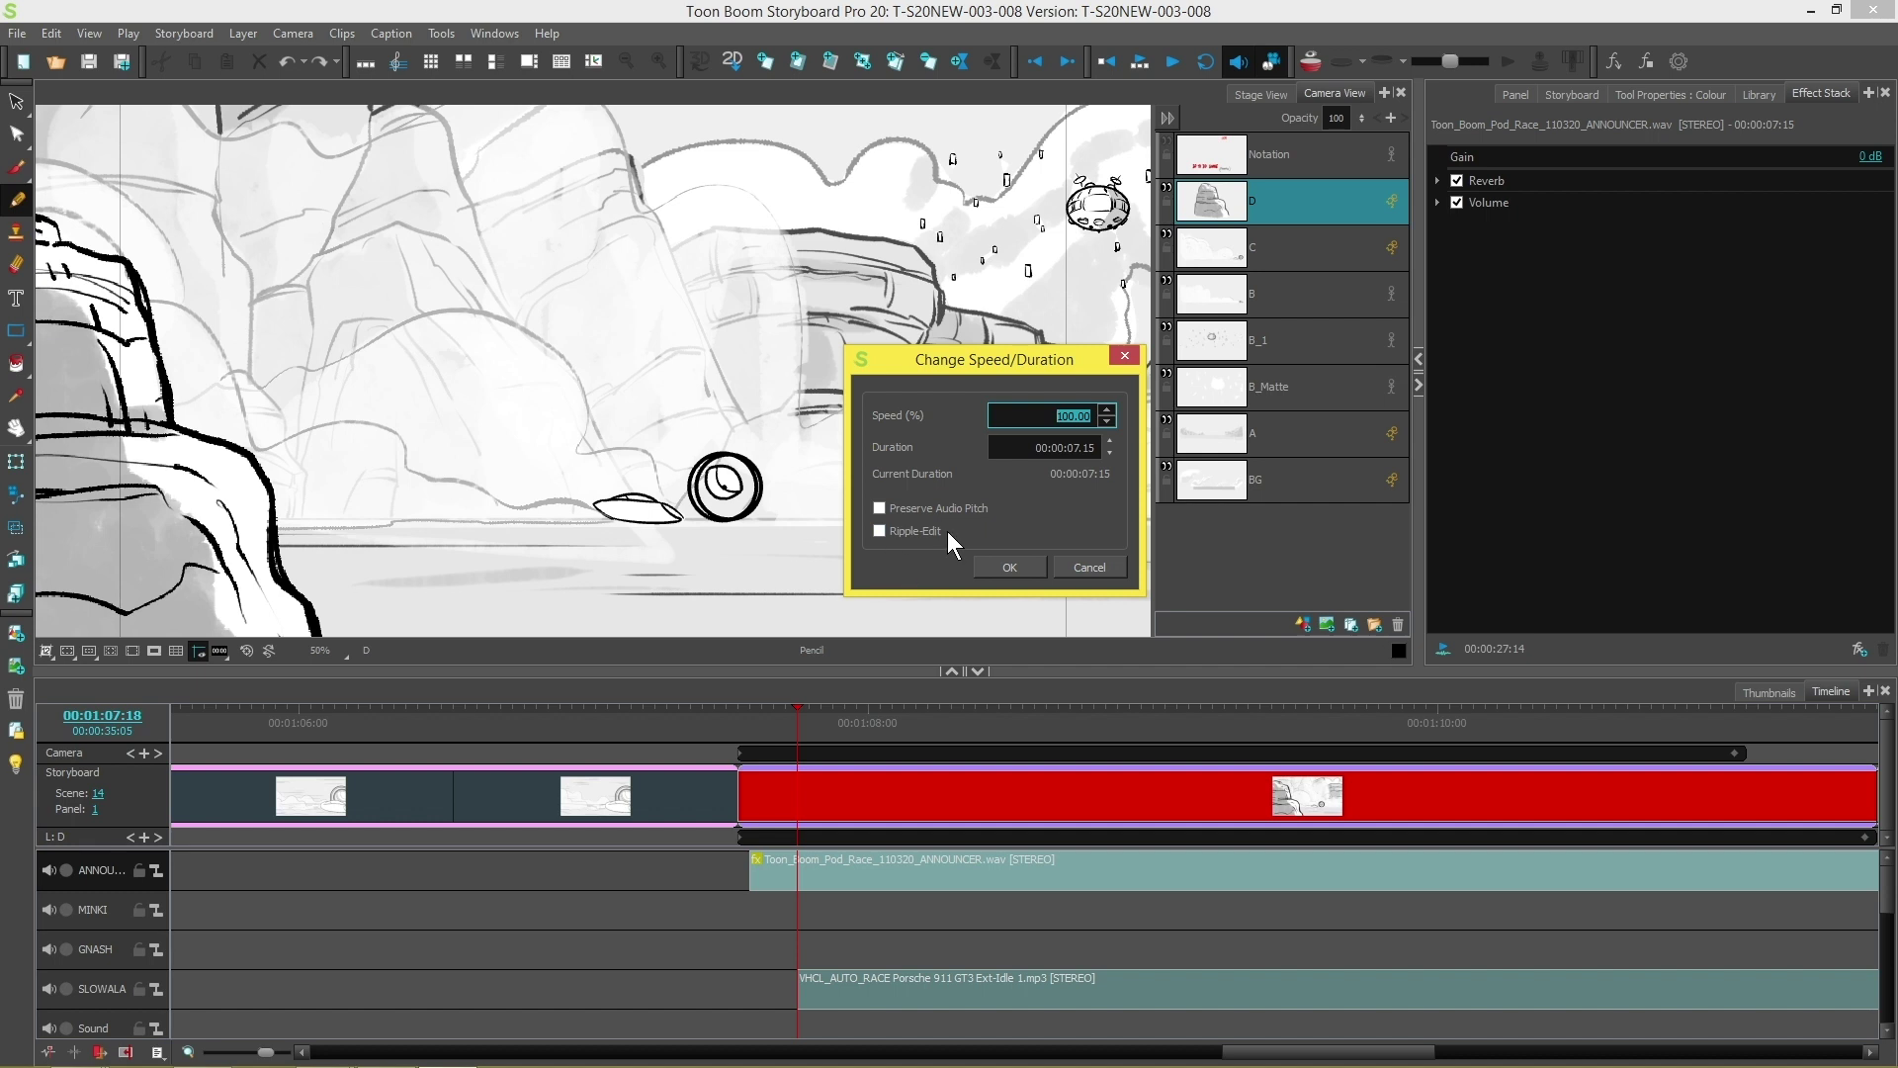
left_click(1091, 568)
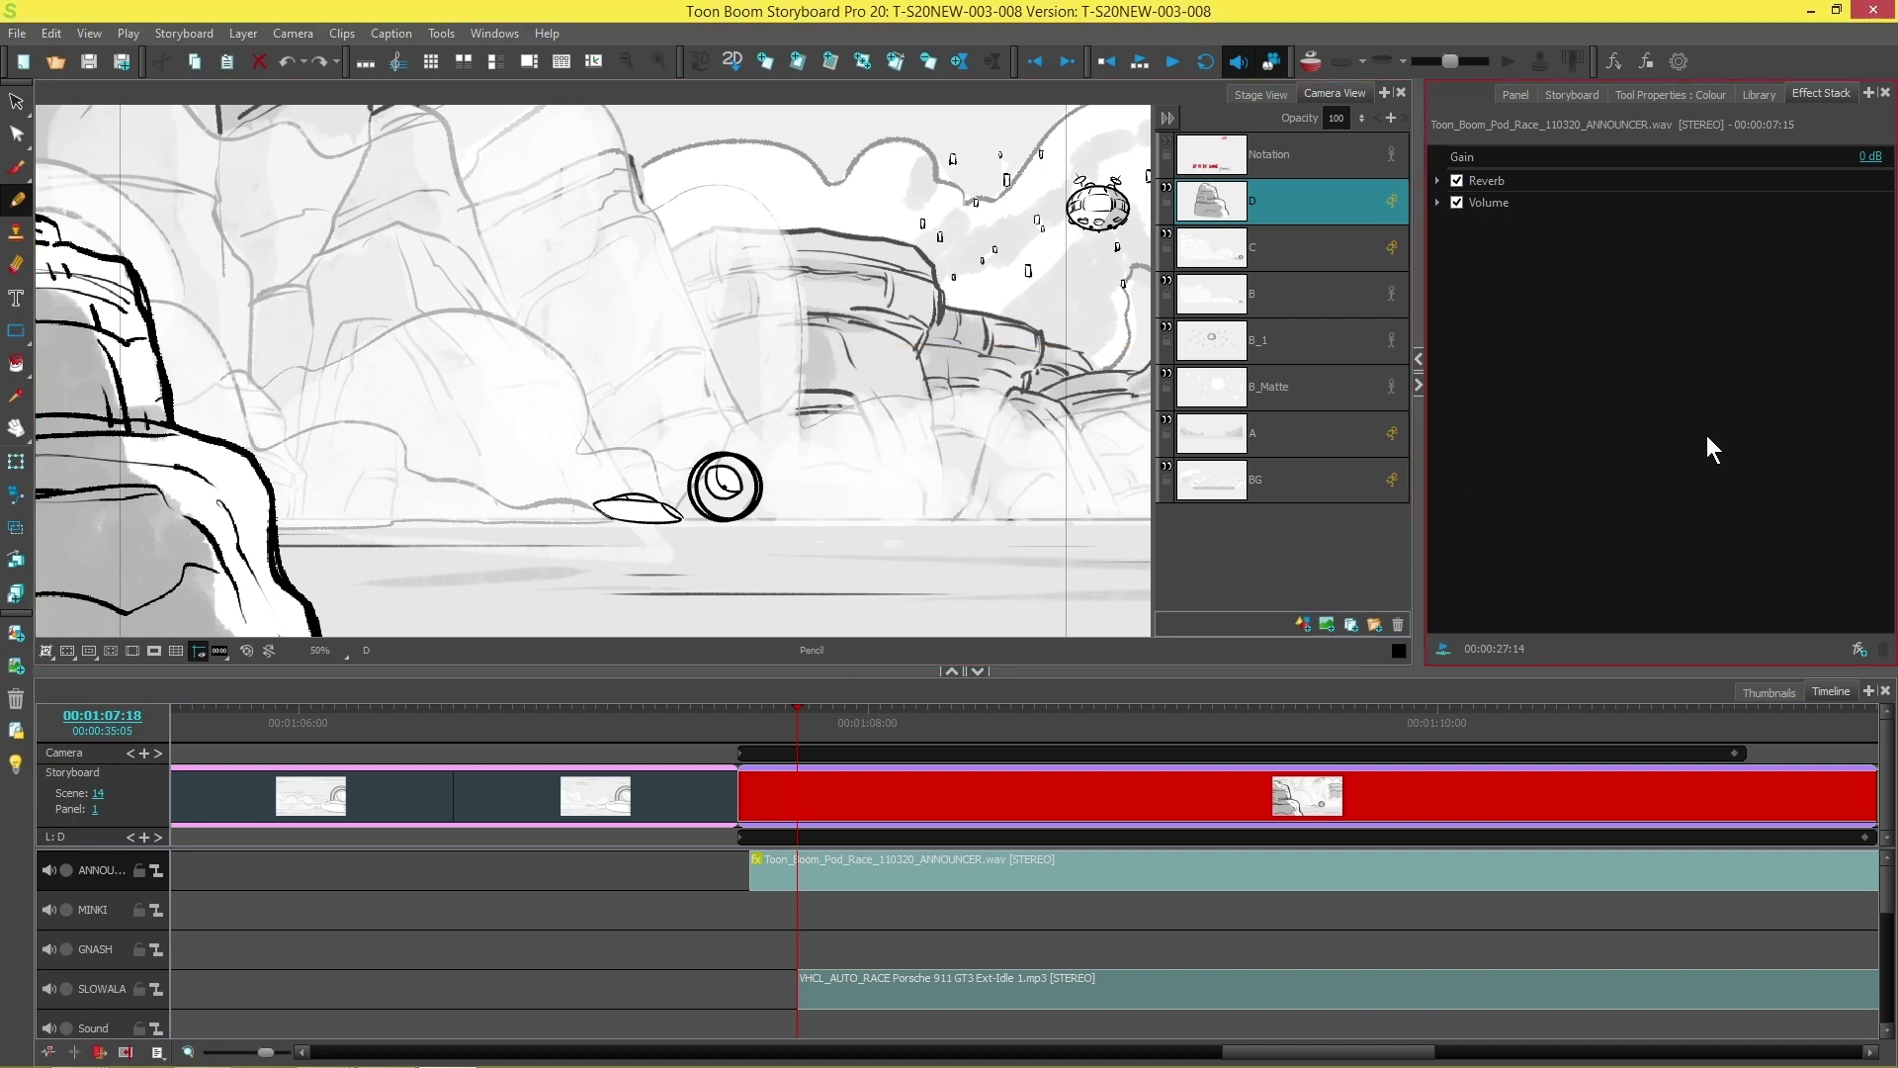